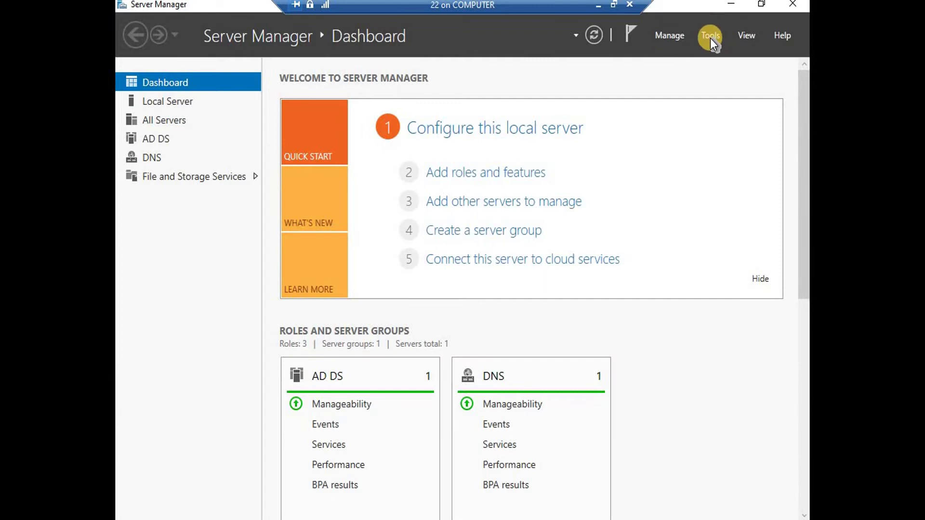
{"action": "left_click", "coordinate": [709, 39]}
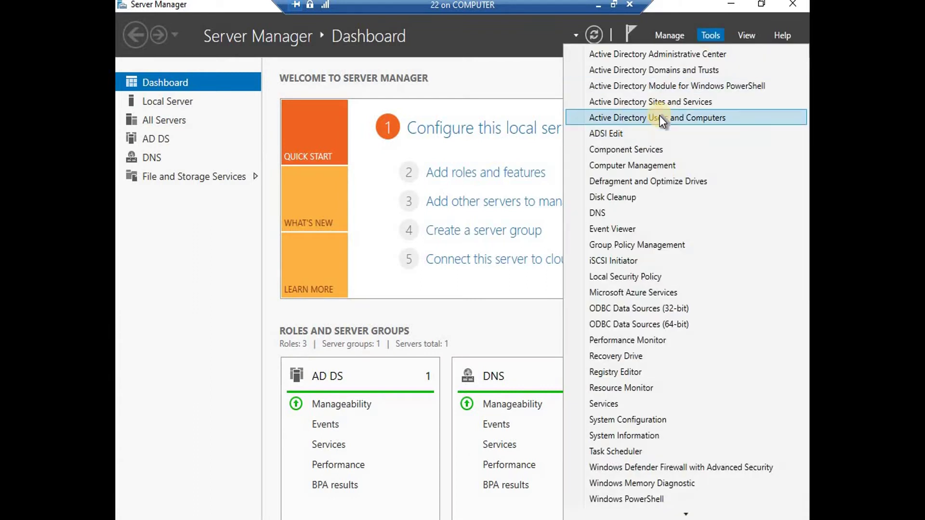
{"action": "left_click", "coordinate": [661, 120]}
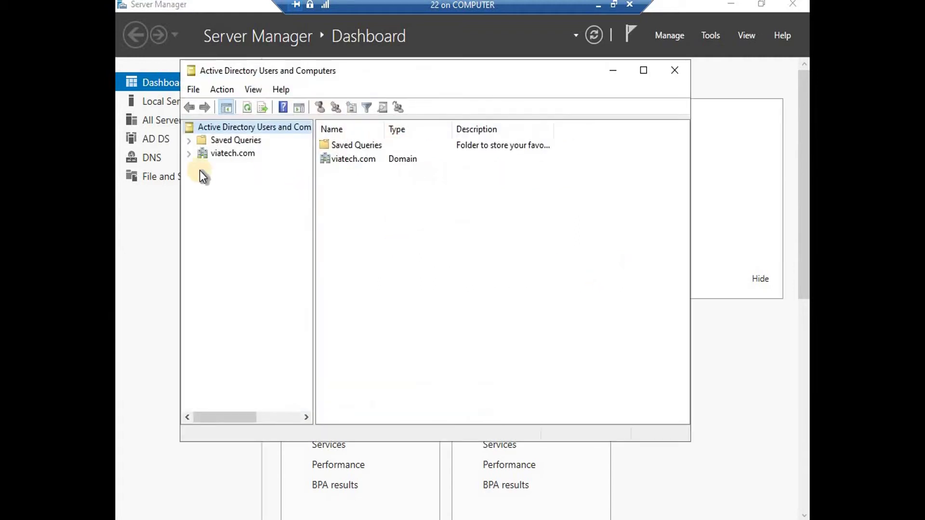
{"action": "left_click", "coordinate": [188, 154]}
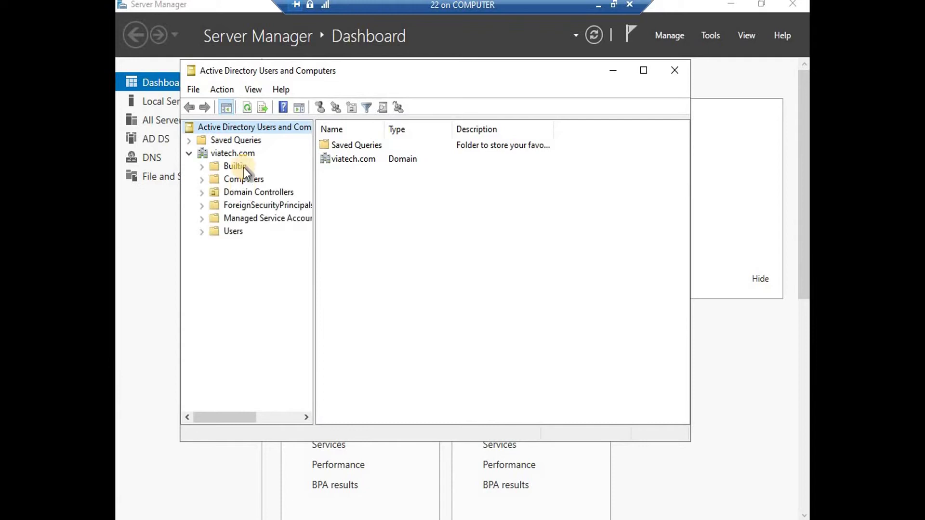
{"action": "left_click", "coordinate": [241, 153]}
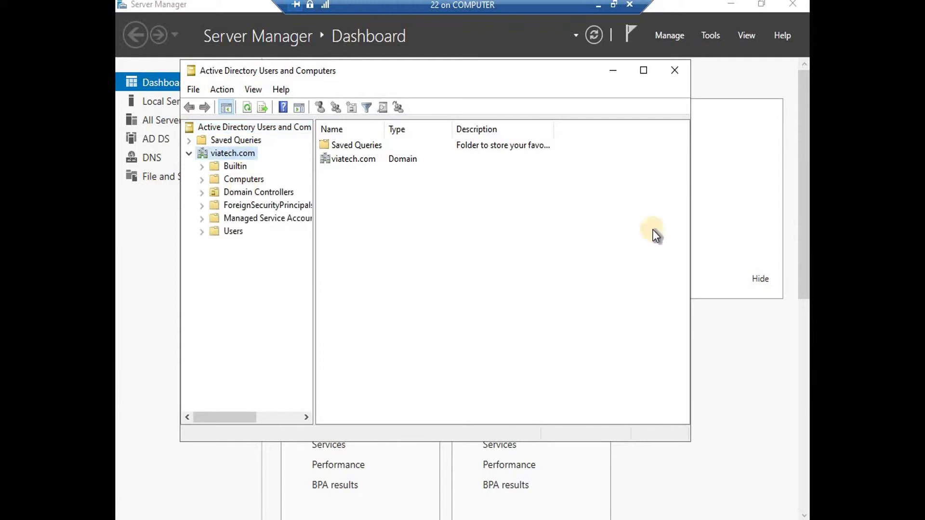
{"action": "left_click", "coordinate": [614, 70]}
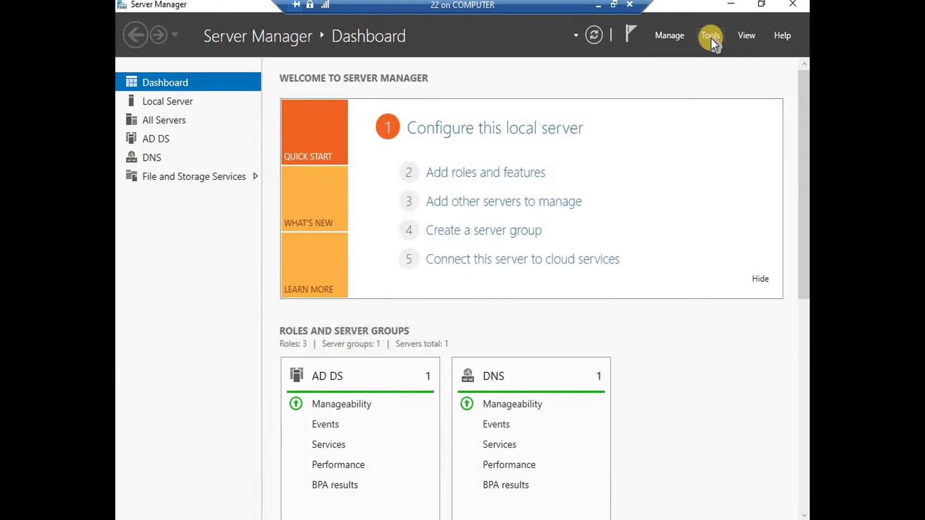
{"action": "left_click", "coordinate": [711, 38]}
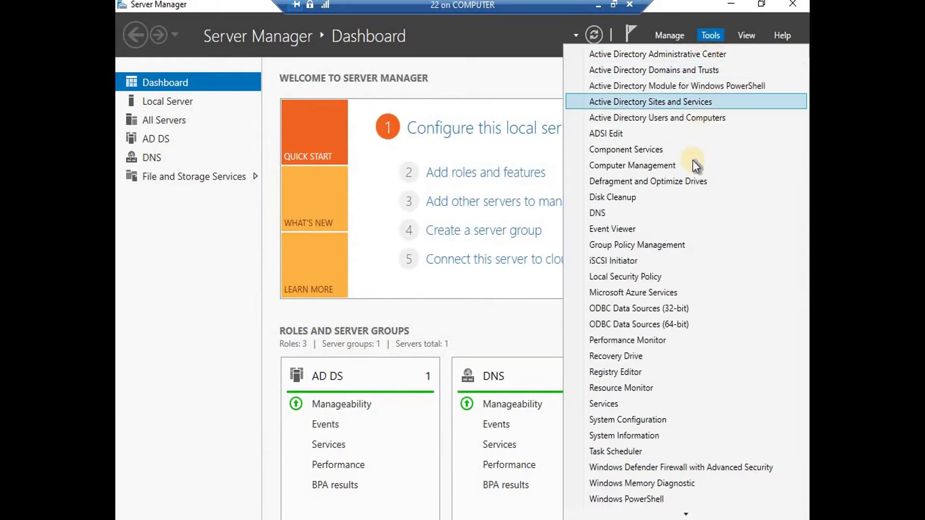
{"action": "left_click", "coordinate": [654, 248]}
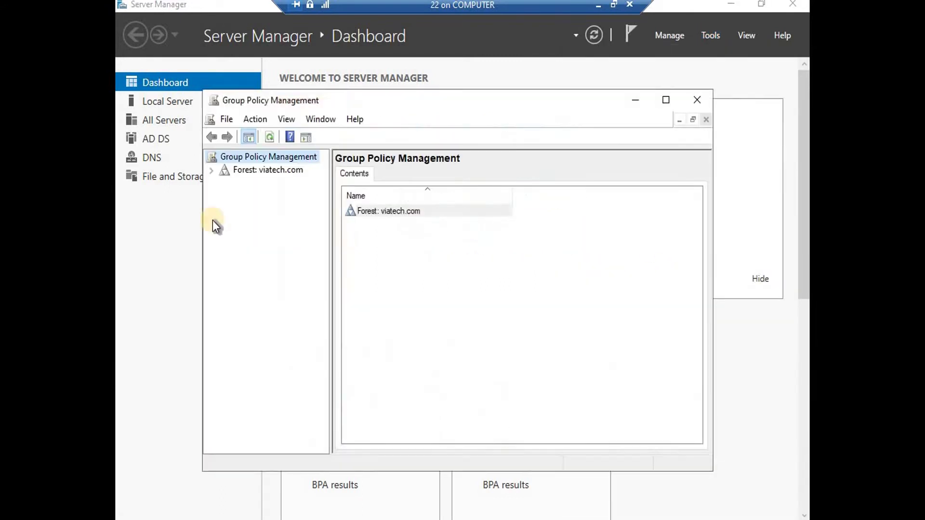
{"action": "left_click", "coordinate": [211, 170]}
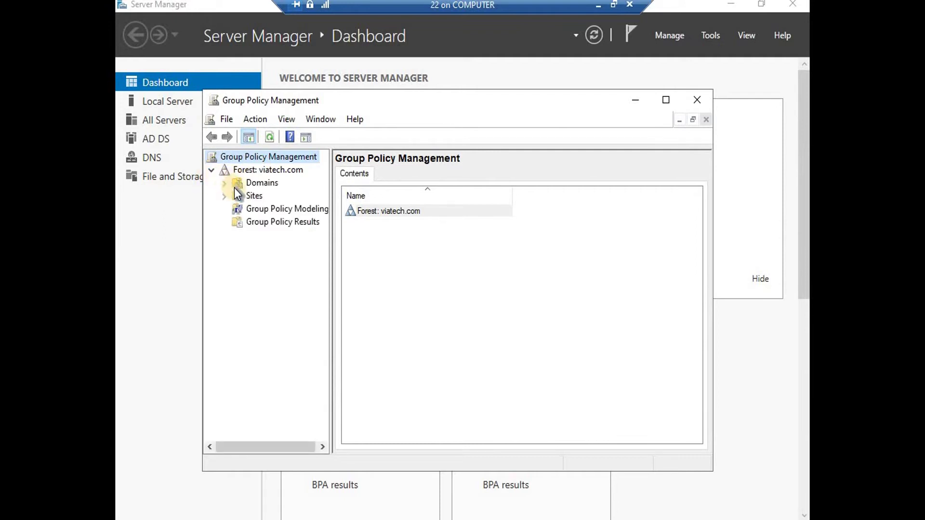
{"action": "left_click", "coordinate": [223, 183]}
{"action": "left_click", "coordinate": [255, 208]}
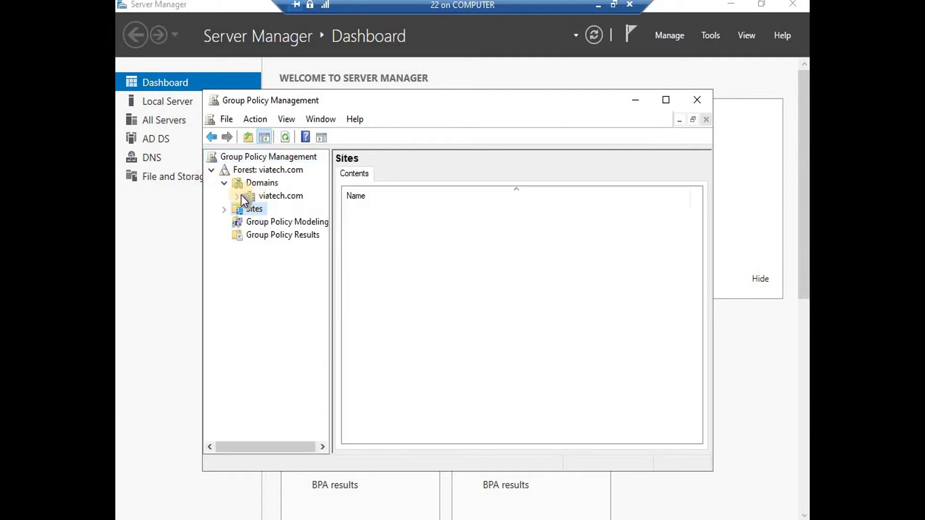
{"action": "left_click", "coordinate": [237, 196]}
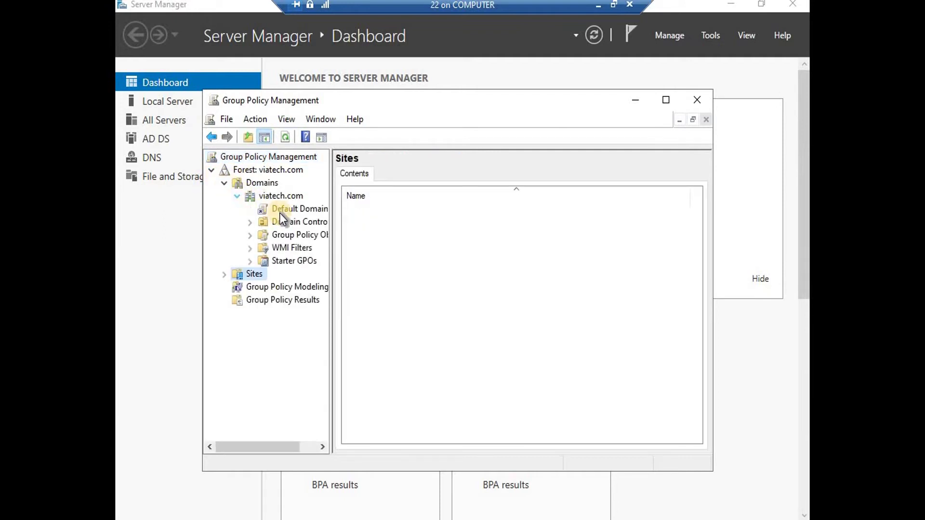
{"action": "left_click", "coordinate": [249, 235]}
{"action": "left_click_drag", "start_coordinate": [330, 256], "coordinate": [501, 258]}
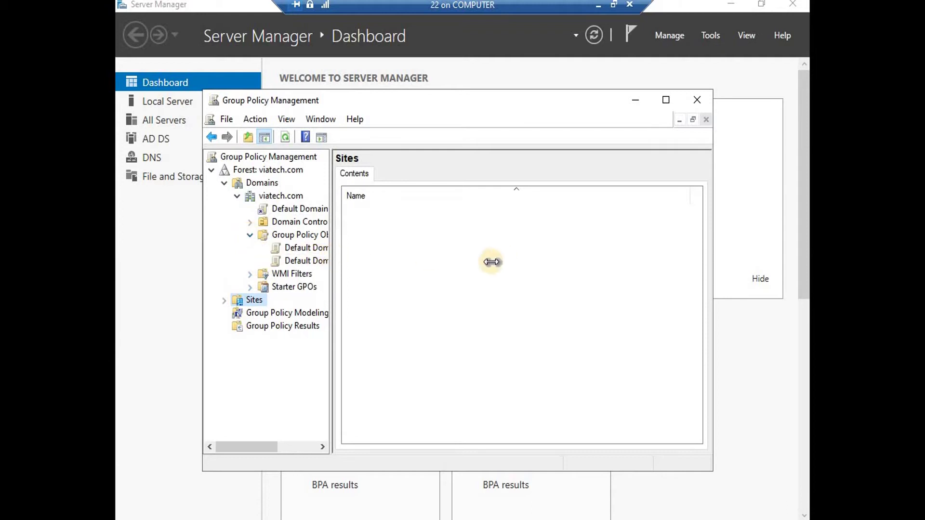
{"action": "left_click", "coordinate": [697, 100]}
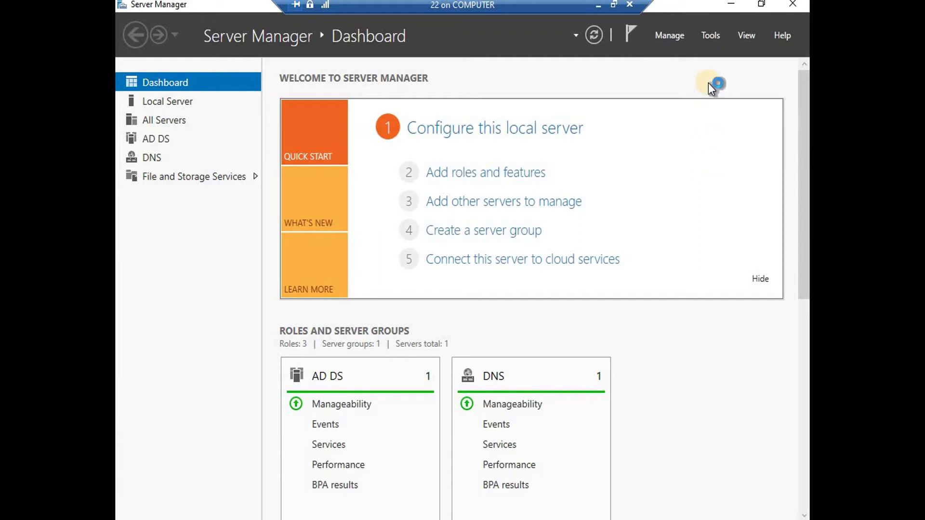
- Open DNS Manager and list server NEW's forward lookup zones, _msdcs.viatech.com and viatech.com
{"action": "left_click", "coordinate": [709, 42]}
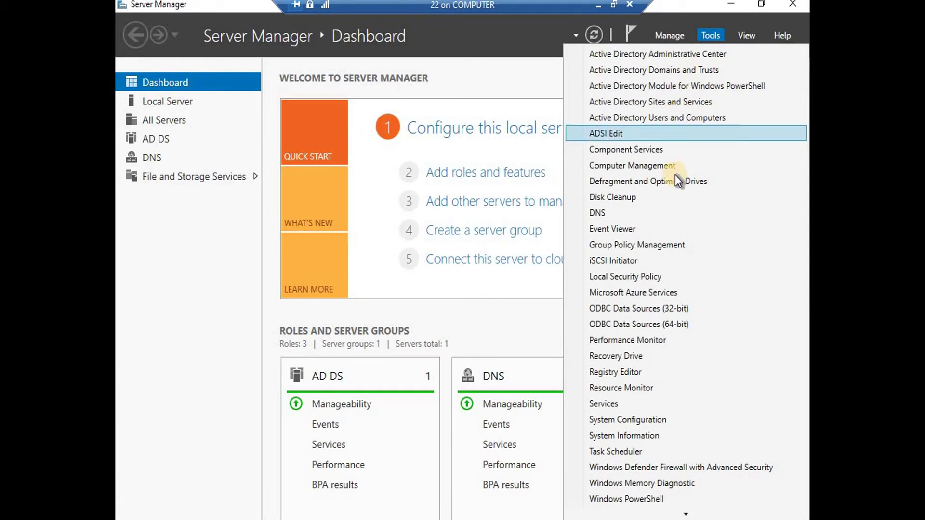
{"action": "left_click", "coordinate": [657, 217]}
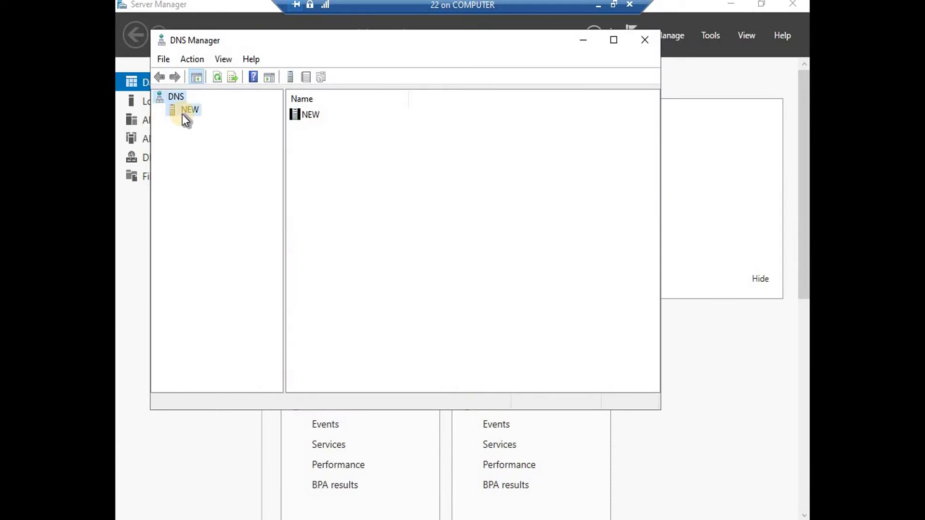
{"action": "left_click", "coordinate": [183, 114]}
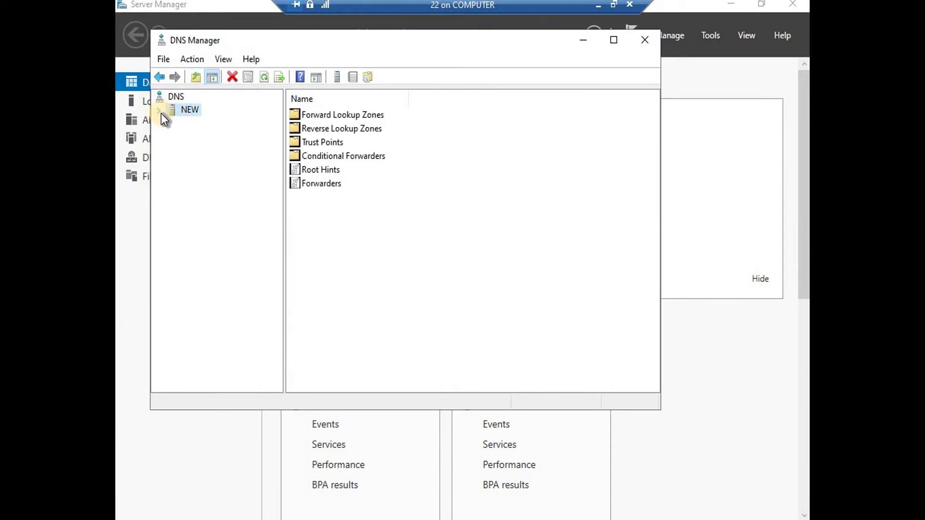
{"action": "left_click", "coordinate": [160, 111]}
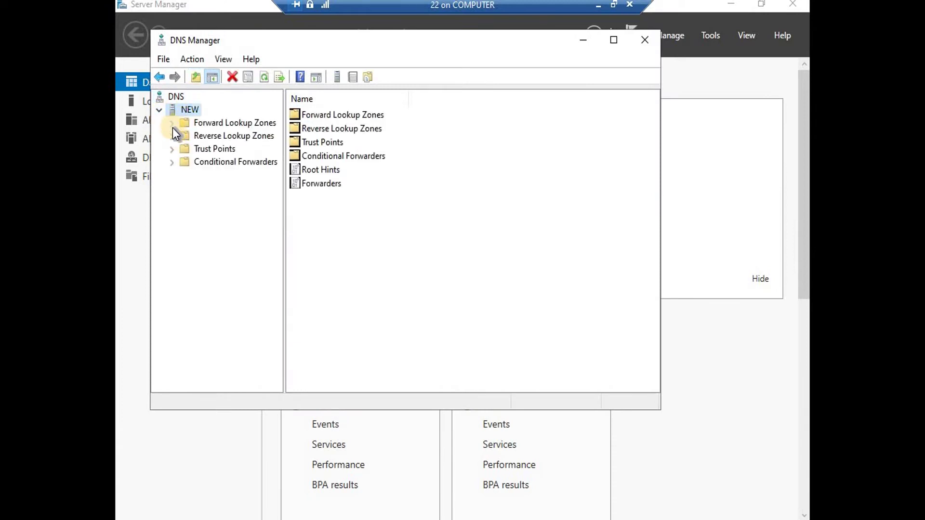
{"action": "double_click", "coordinate": [188, 124]}
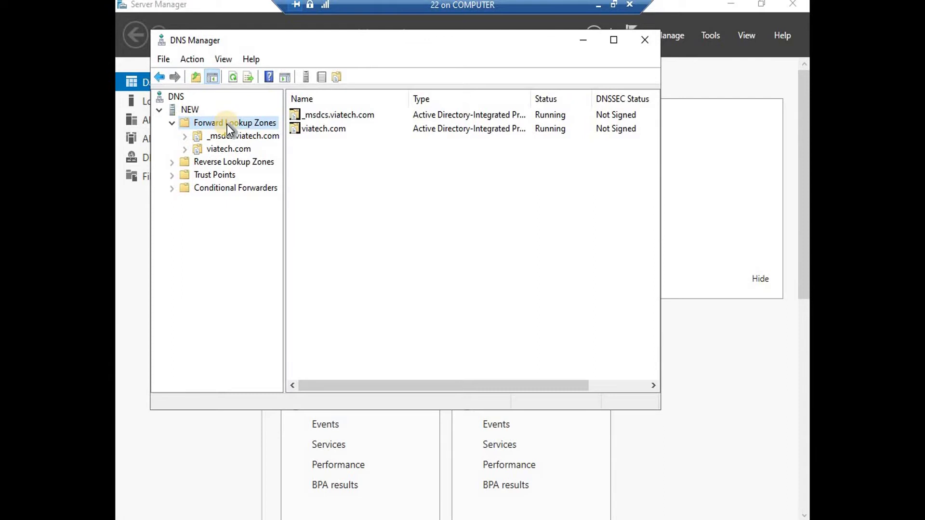
- Create the AD-integrated primary zone testing.com, allowing both nonsecure and secure dynamic updates
{"action": "right_click", "coordinate": [227, 125]}
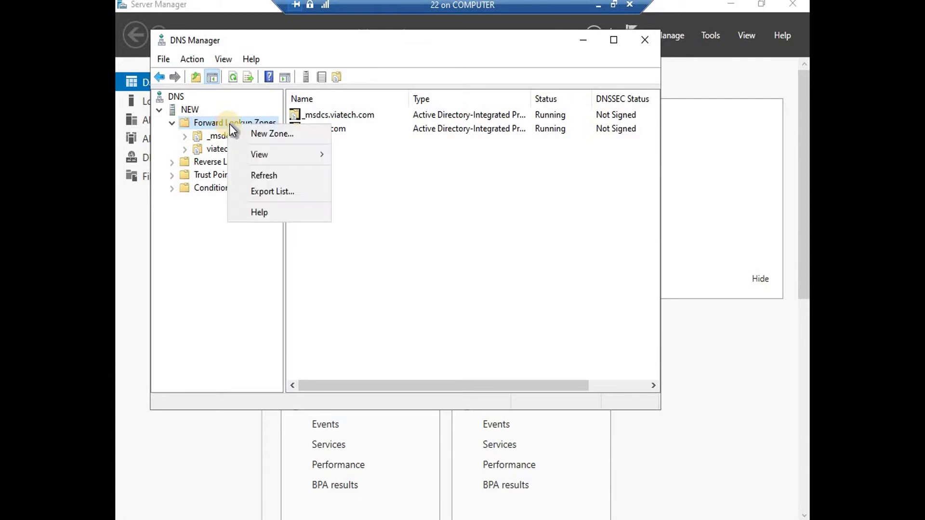
{"action": "left_click", "coordinate": [264, 133]}
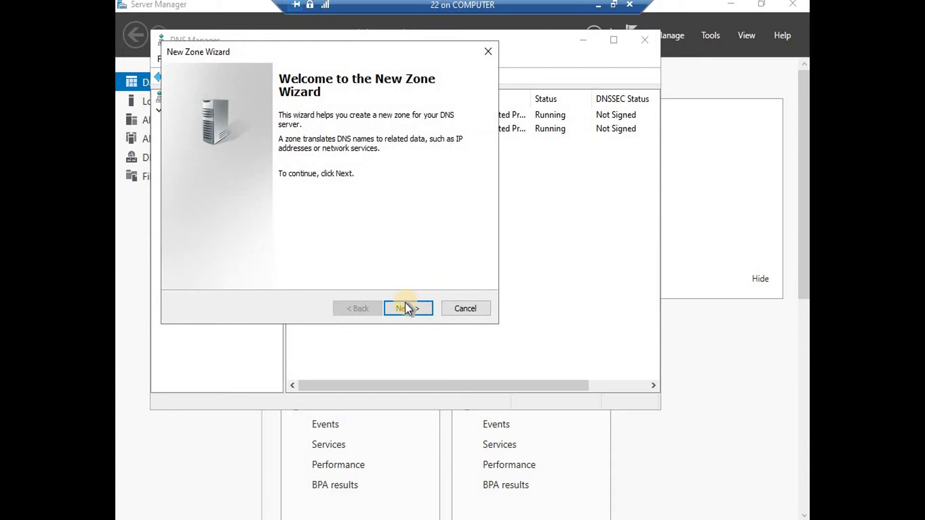
{"action": "left_click", "coordinate": [405, 309]}
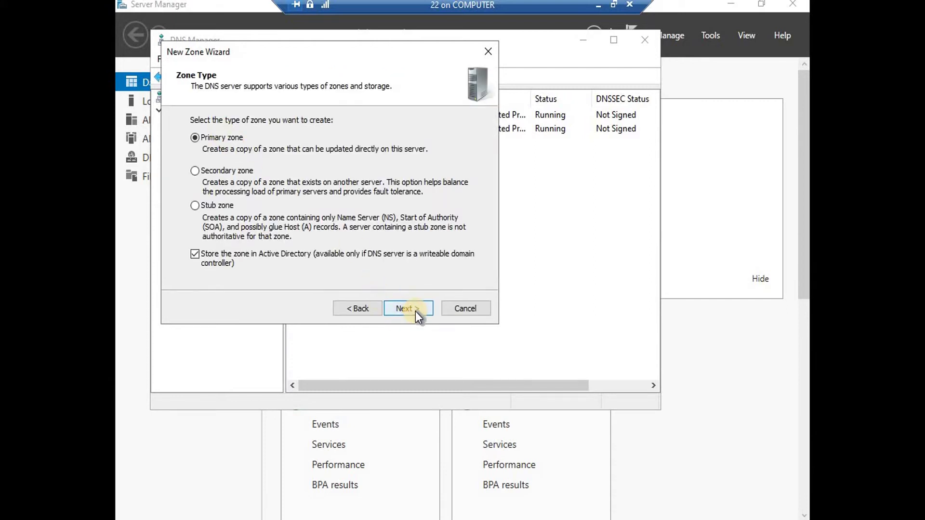
{"action": "left_click", "coordinate": [415, 310]}
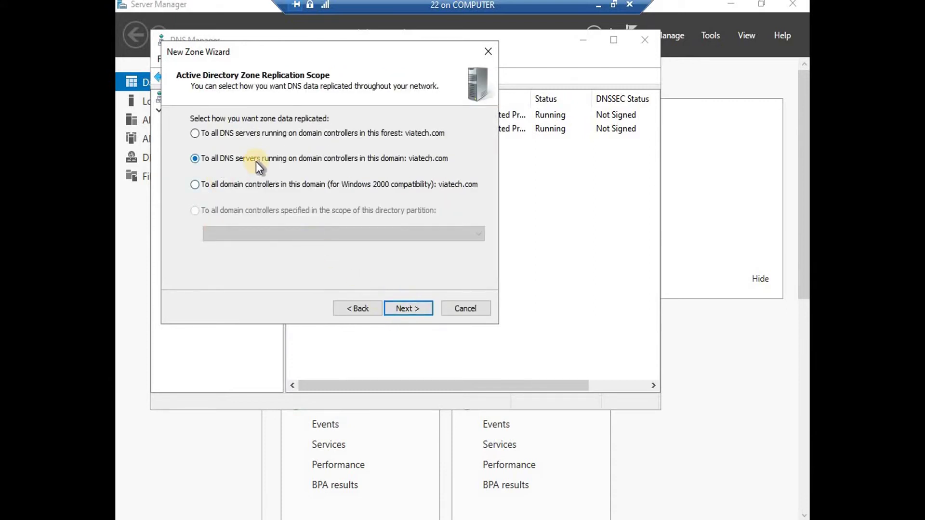
{"action": "left_click", "coordinate": [407, 310]}
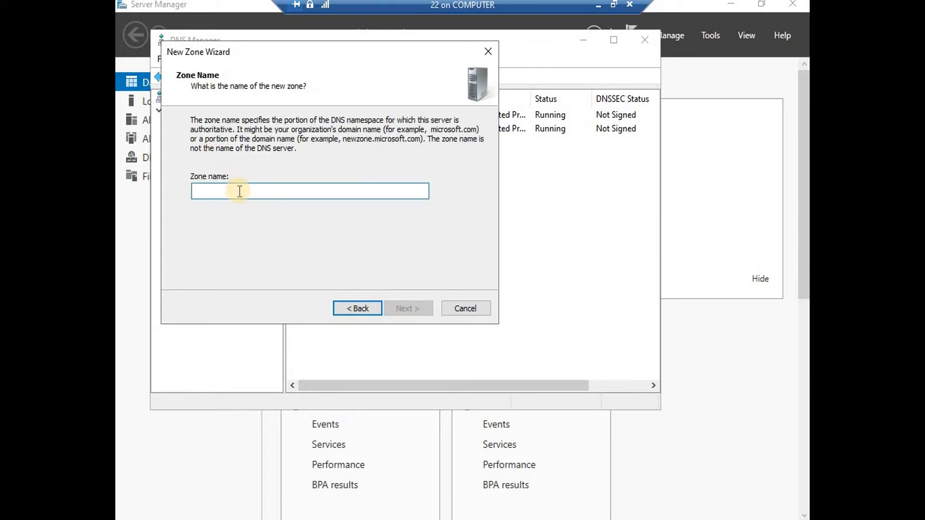
{"action": "type", "text": "testing.com"}
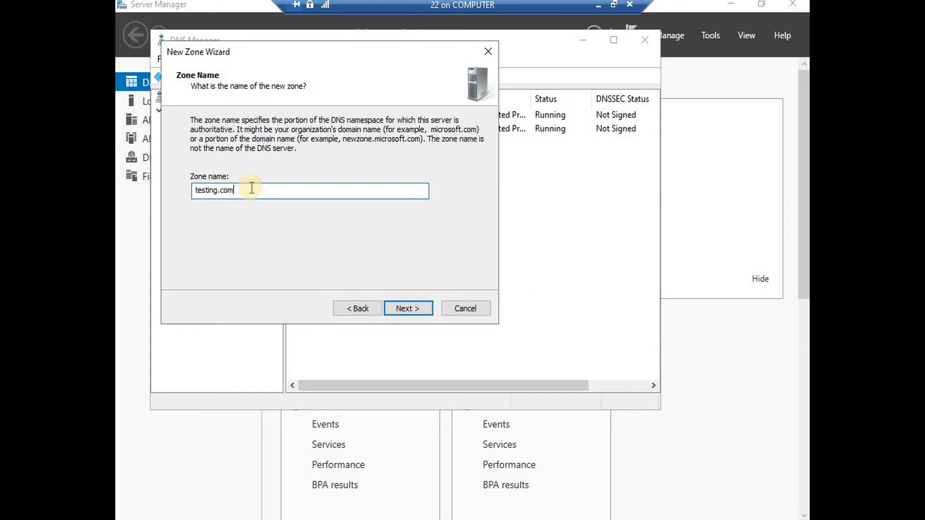
{"action": "left_click_drag", "start_coordinate": [252, 189], "coordinate": [188, 196]}
{"action": "left_click", "coordinate": [426, 310]}
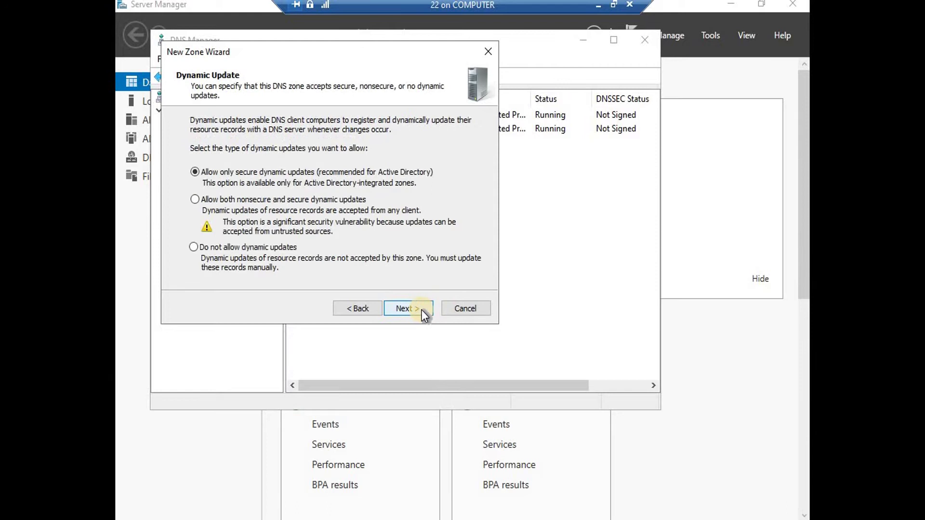
{"action": "left_click", "coordinate": [196, 201]}
{"action": "left_click", "coordinate": [396, 308]}
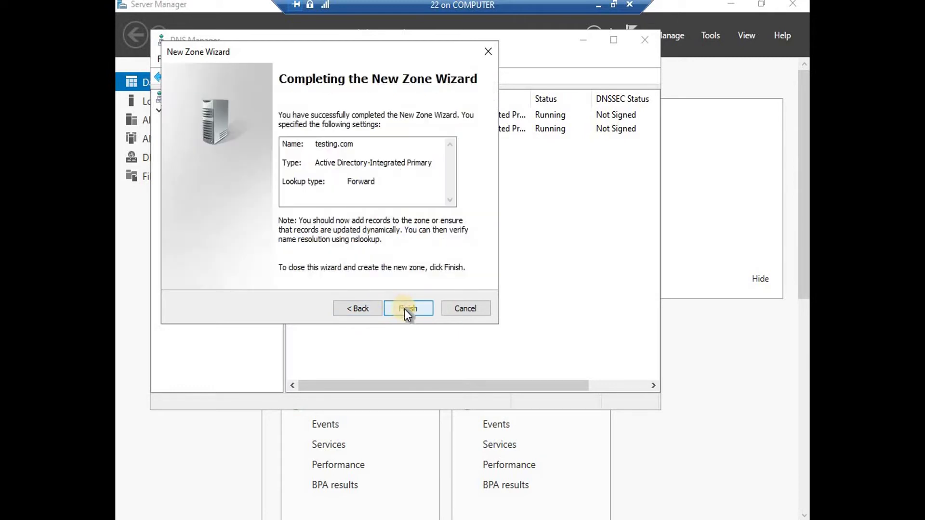
{"action": "left_click", "coordinate": [404, 310]}
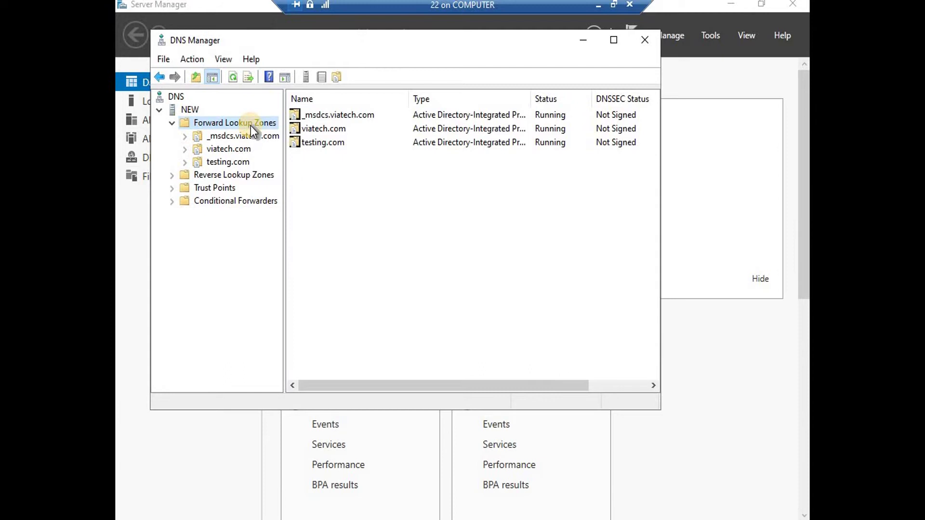
- Inspect the testing.com, viatech.com and _msdcs.viatech.com zones, then return to the zones list
{"action": "left_click", "coordinate": [232, 164]}
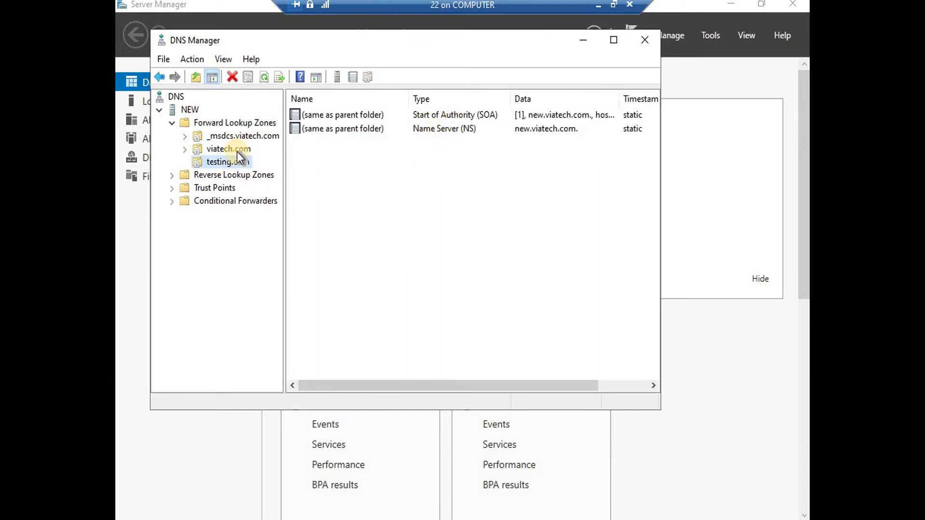
{"action": "left_click", "coordinate": [235, 149]}
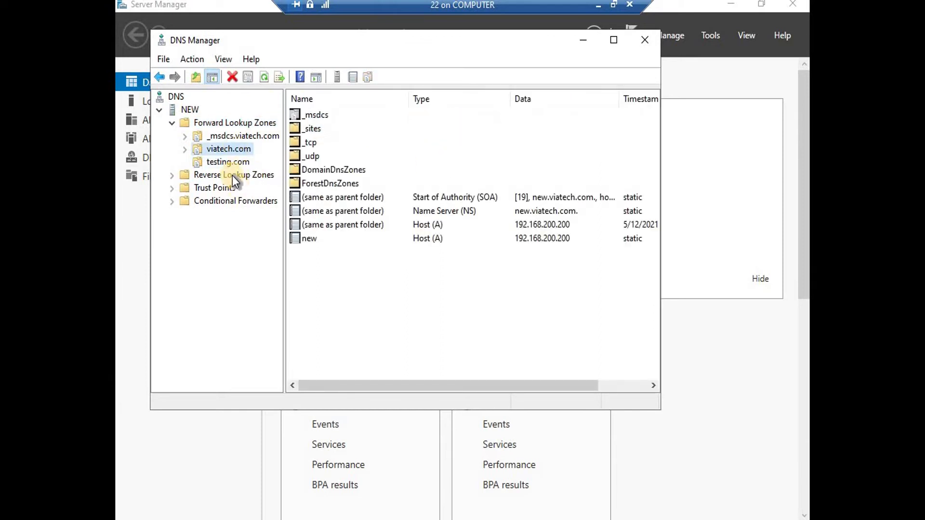
{"action": "left_click", "coordinate": [238, 136]}
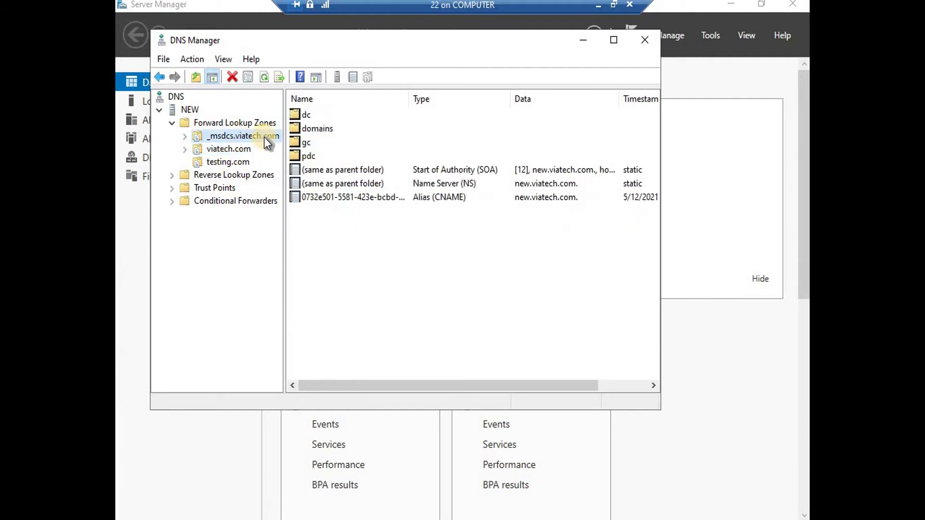
{"action": "left_click", "coordinate": [237, 123]}
- Start a new Active Directory primary zone replicated to all DNS servers in the forest
{"action": "right_click", "coordinate": [237, 122]}
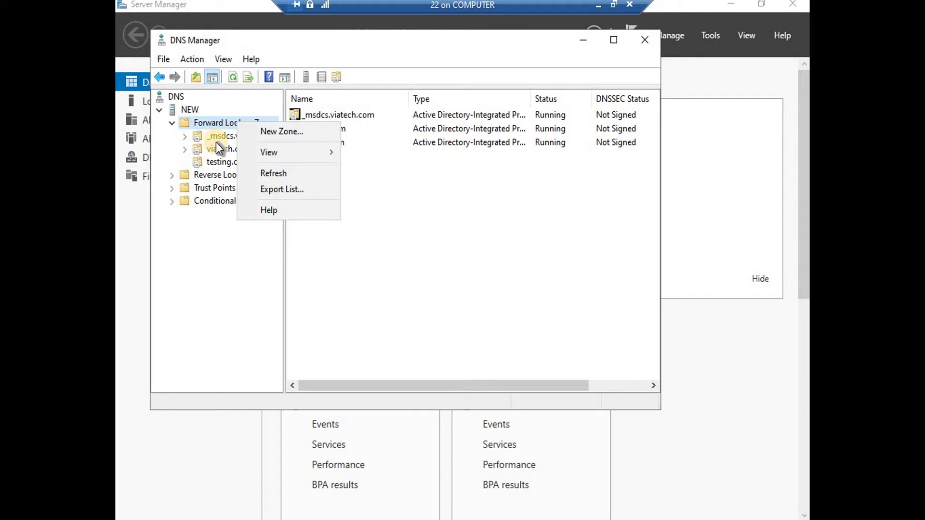
{"action": "left_click", "coordinate": [278, 131]}
{"action": "left_click", "coordinate": [411, 309]}
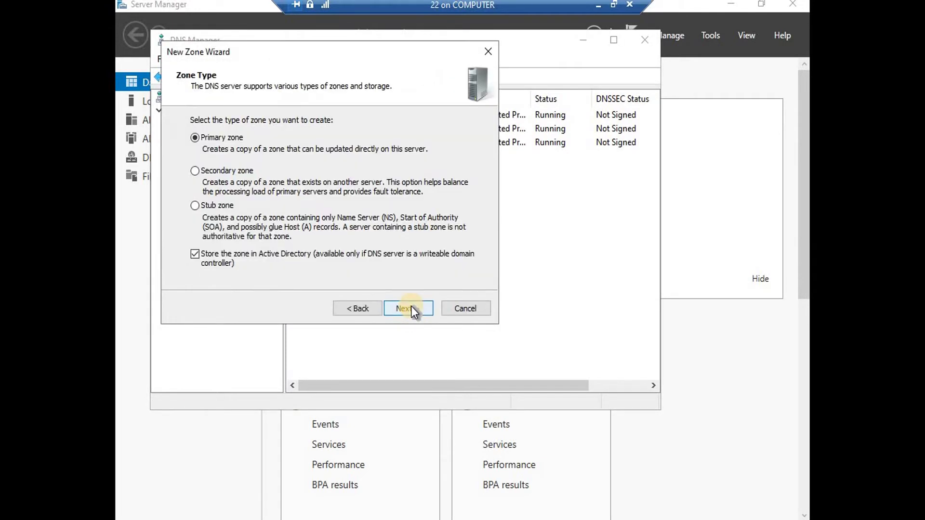
{"action": "left_click", "coordinate": [411, 309]}
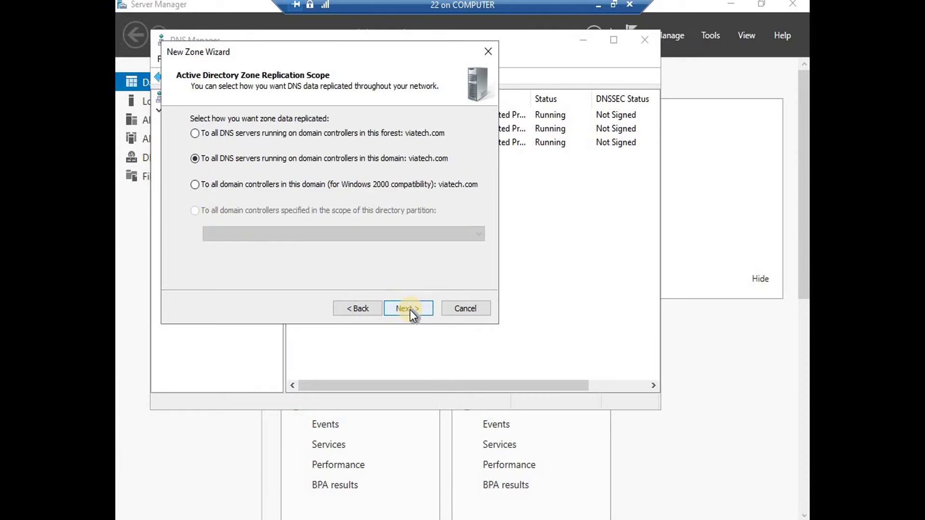
{"action": "left_click", "coordinate": [195, 133]}
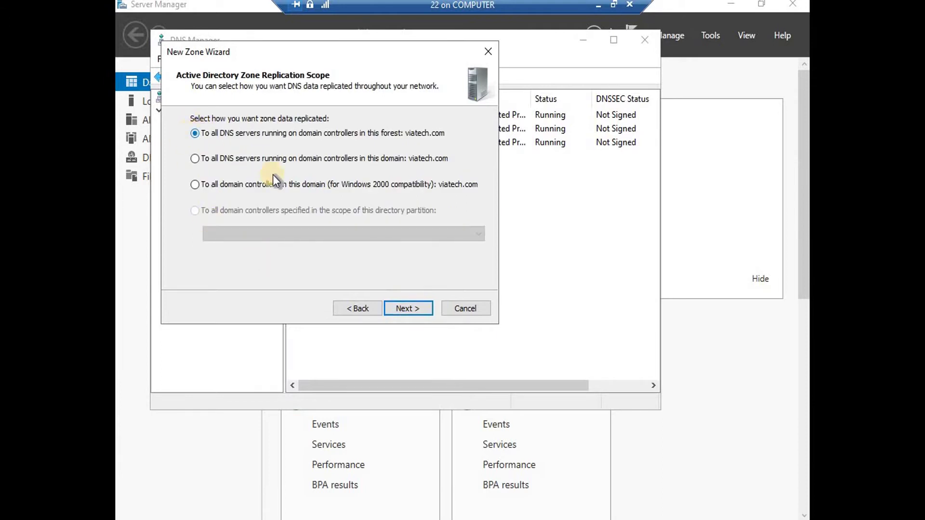
{"action": "left_click", "coordinate": [407, 310]}
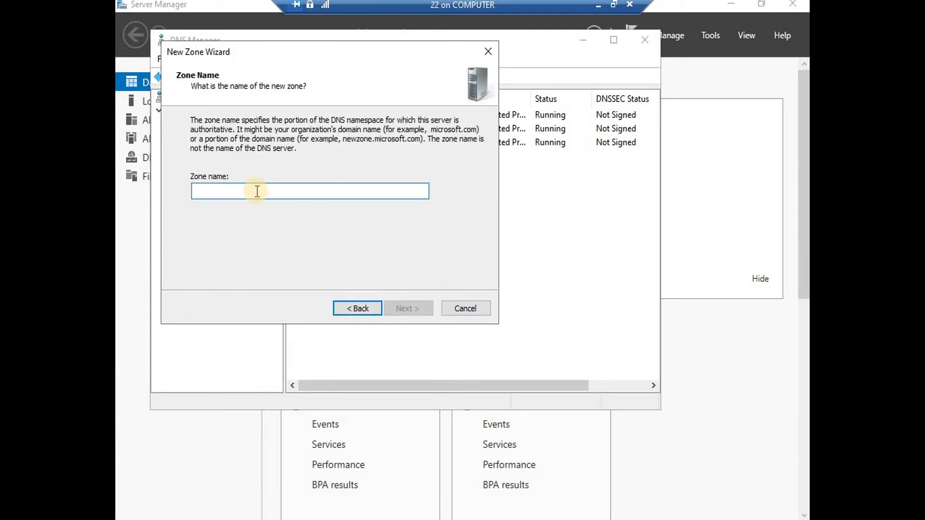
- Name the zone _msdcs.testing.com, allow nonsecure and secure dynamic updates, and finish the wizard
{"action": "type", "text": "testing.com"}
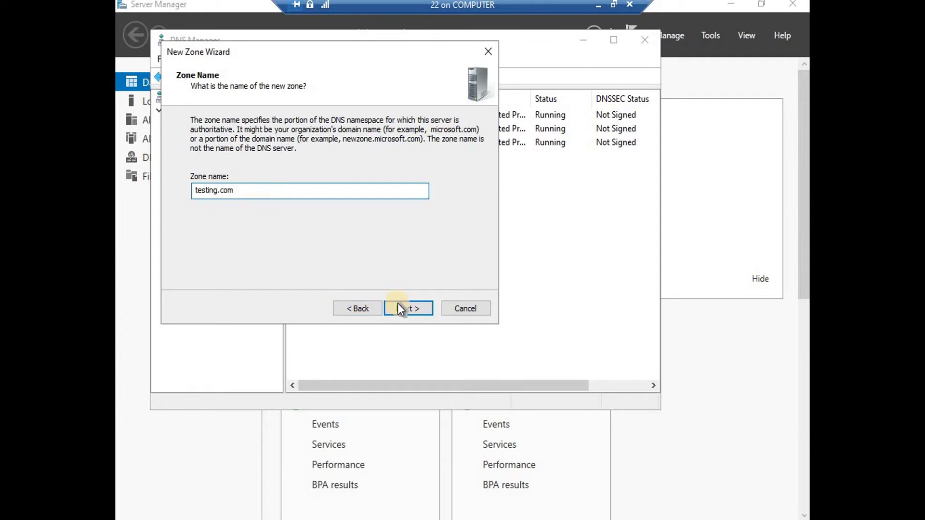
{"action": "left_click_drag", "start_coordinate": [319, 56], "coordinate": [506, 98]}
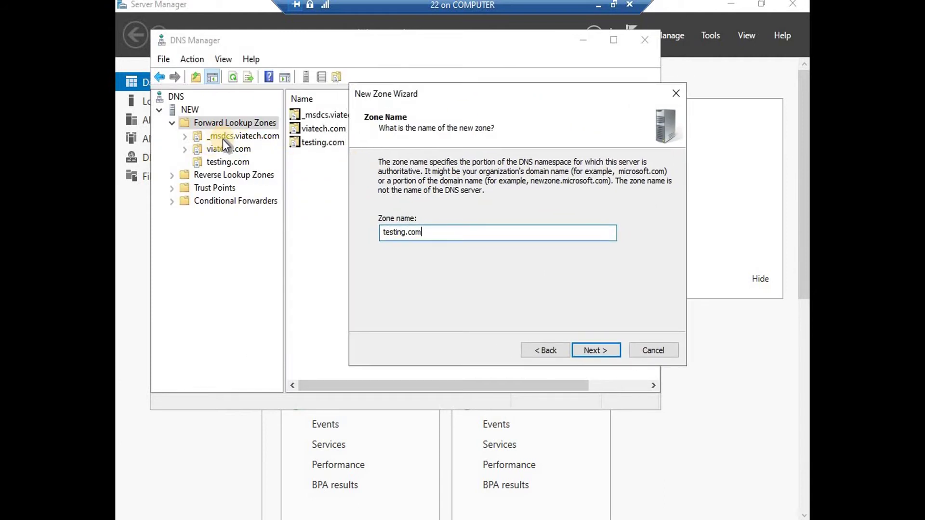
{"action": "left_click", "coordinate": [382, 233]}
{"action": "type", "text": "_msdcs."}
{"action": "left_click", "coordinate": [598, 348]}
{"action": "left_click", "coordinate": [403, 242]}
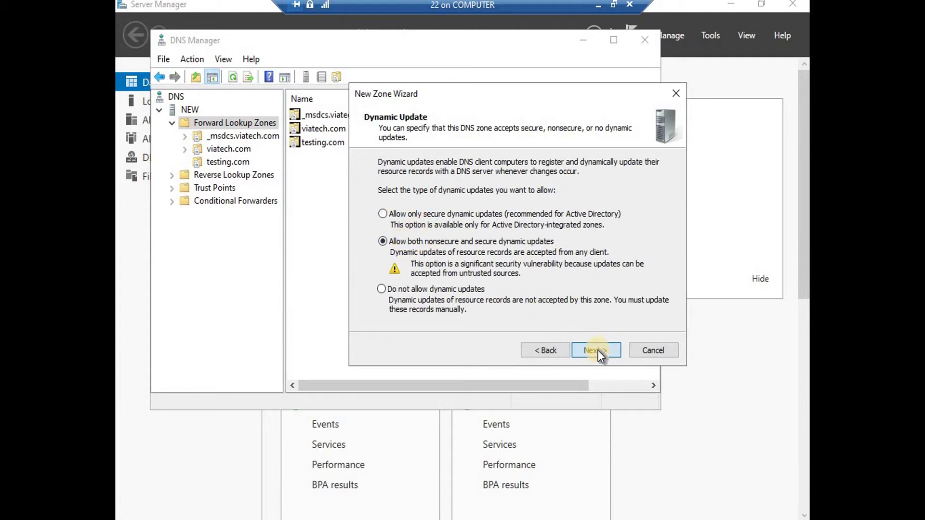
{"action": "left_click", "coordinate": [597, 350]}
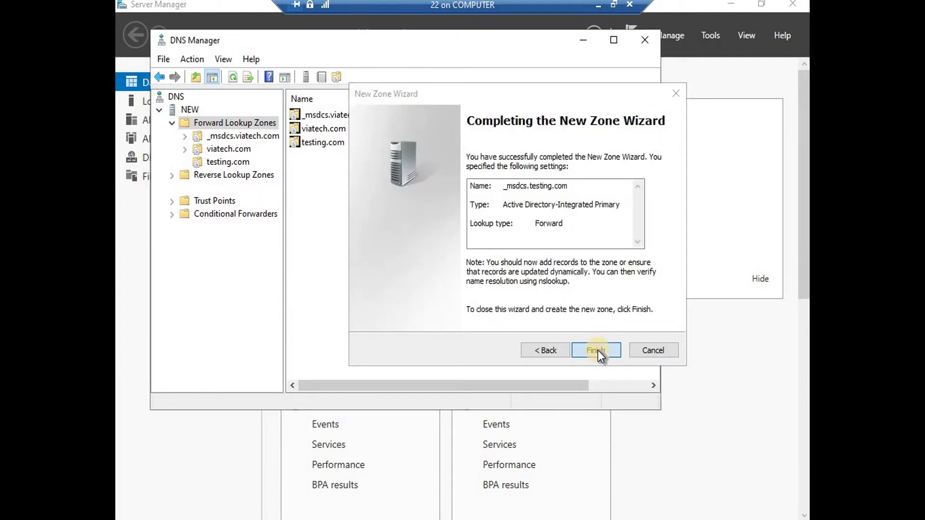
{"action": "left_click", "coordinate": [597, 351]}
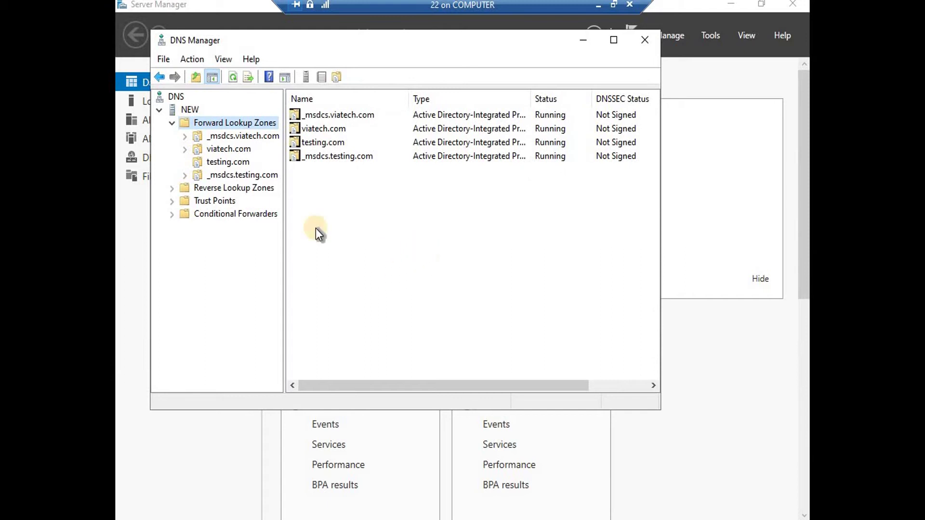
- View the records of testing.com, then the SOA and NS records of _msdcs.testing.com
{"action": "left_click", "coordinate": [230, 161]}
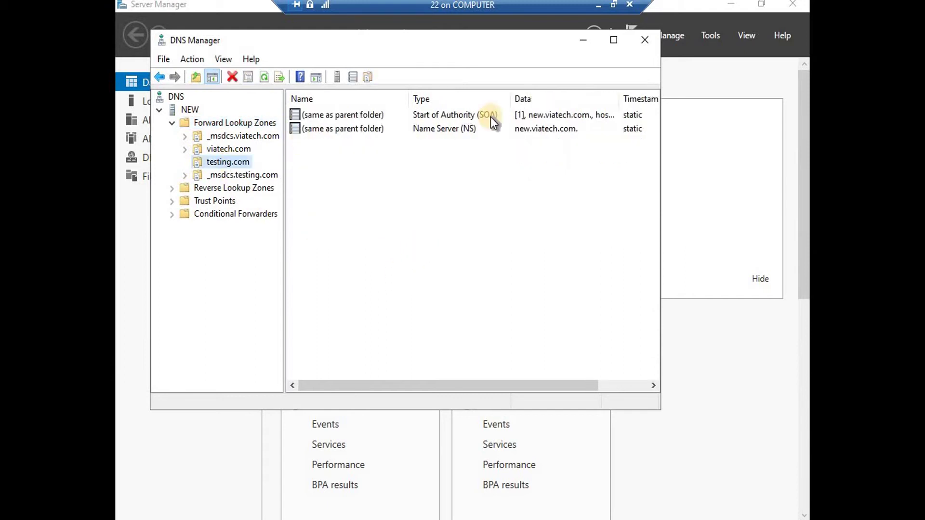
{"action": "left_click", "coordinate": [262, 177]}
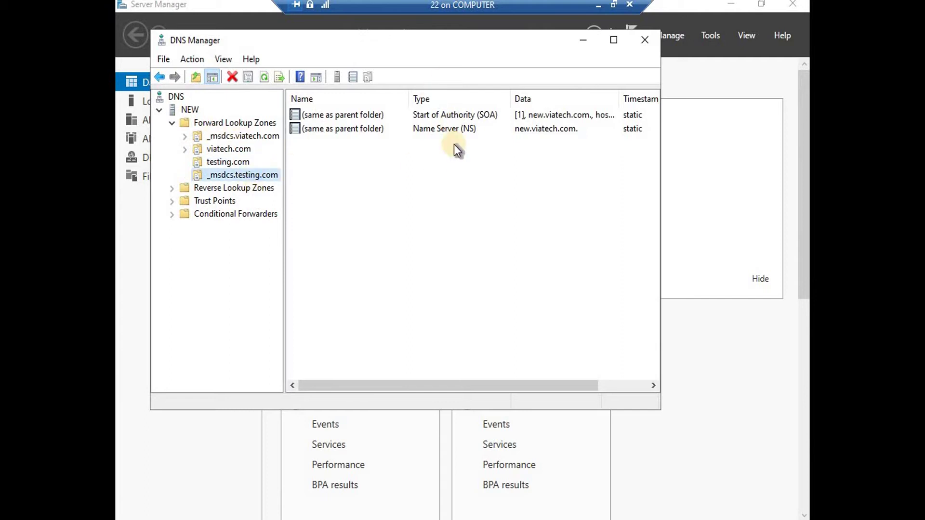
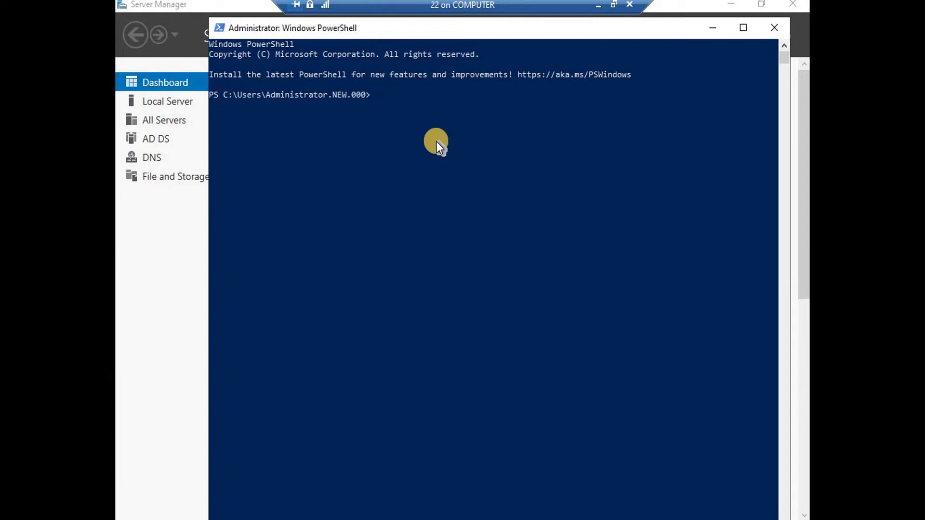
- From the C:\ root, clear the console and run rendom /list to export the forest's domain list
{"action": "type", "text": "cd\\cls"}
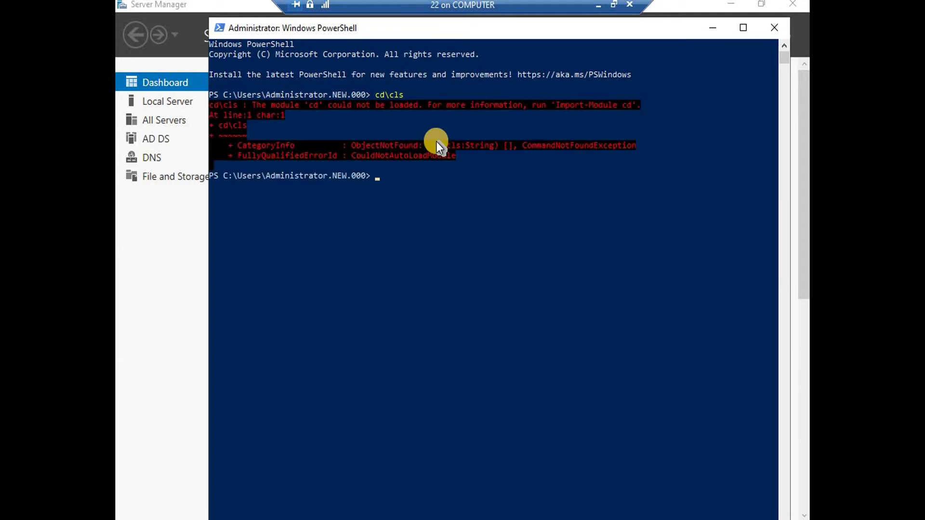
{"action": "type", "text": "cd\\"}
{"action": "key", "text": "Return"}
{"action": "type", "text": "cls"}
{"action": "key", "text": "Return"}
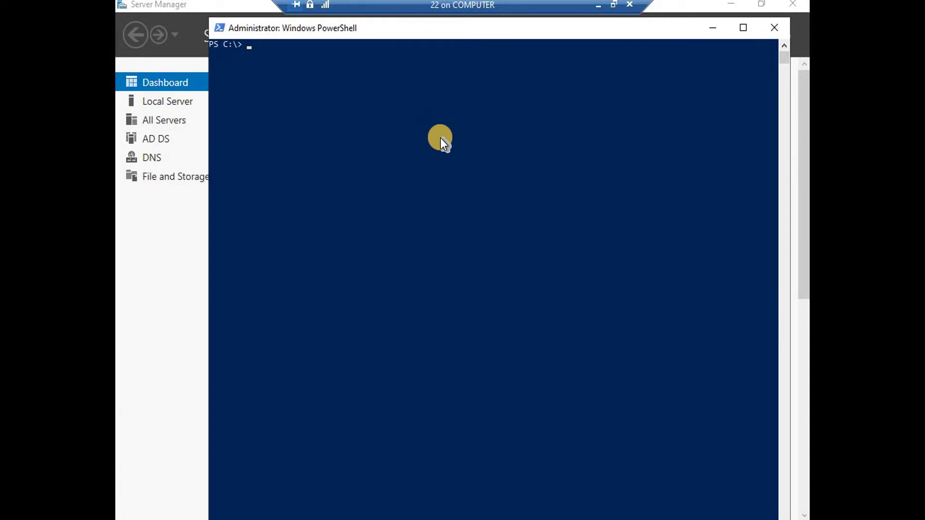
{"action": "type", "text": "rendom /list"}
{"action": "key", "text": "Return"}
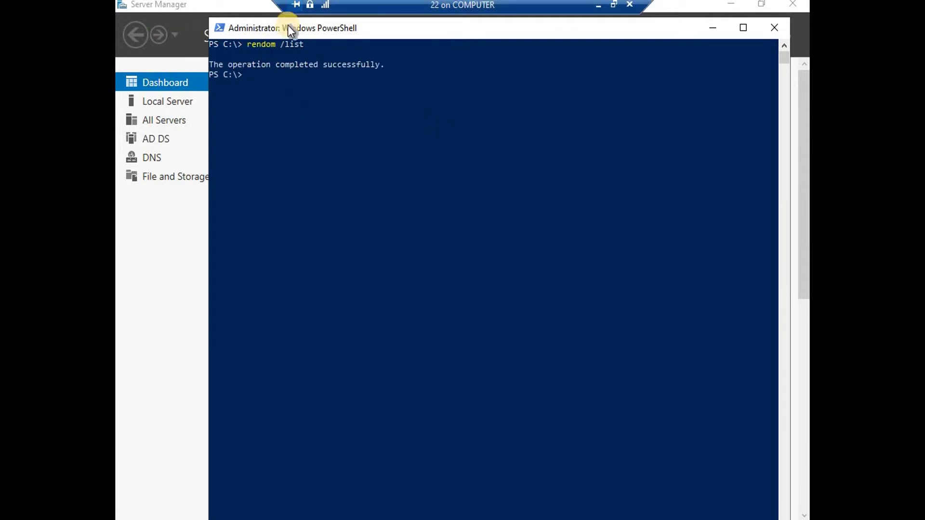
{"action": "left_click_drag", "start_coordinate": [287, 28], "coordinate": [381, 35]}
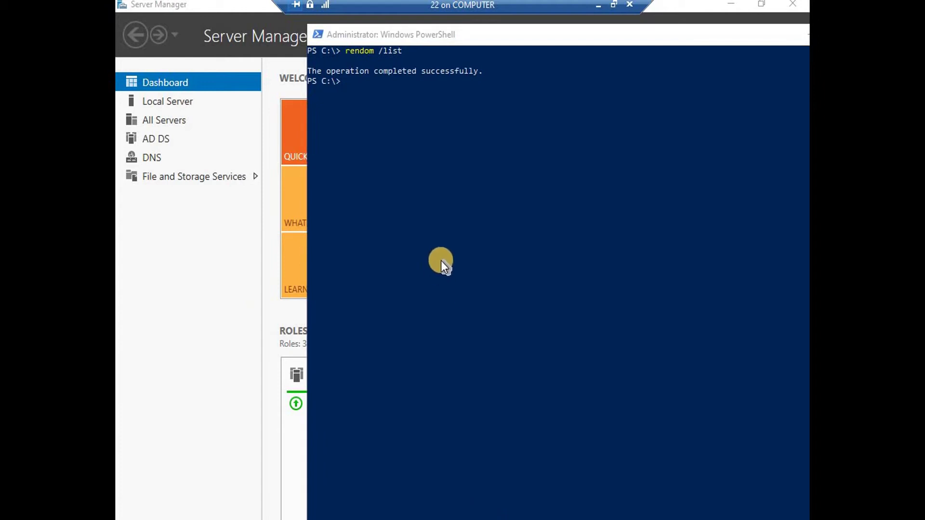
- Open the Domainlist file on Local Disk (C:) in Notepad for editing
{"action": "key", "text": "super+e"}
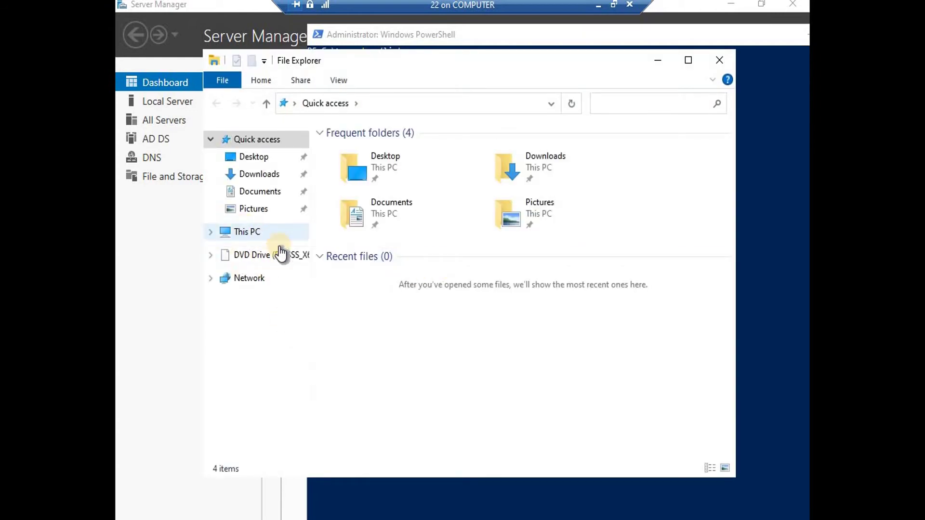
{"action": "left_click", "coordinate": [226, 232]}
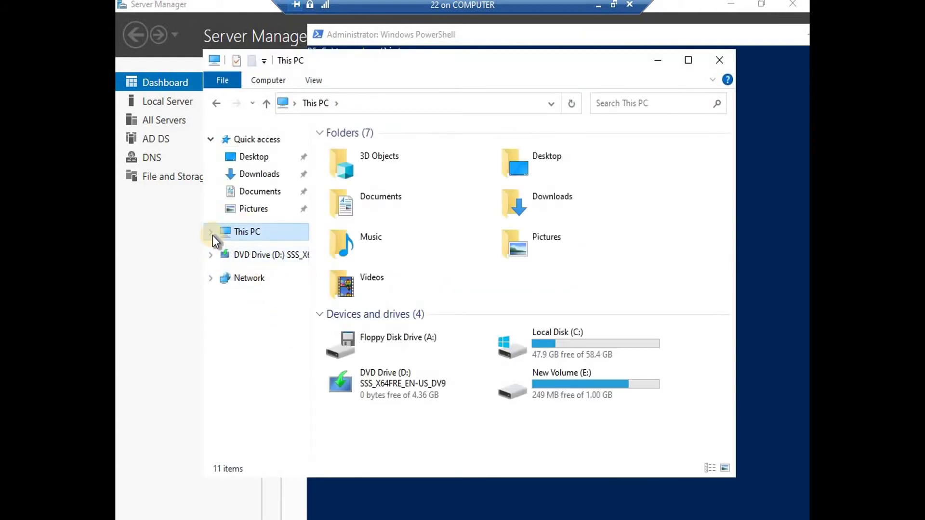
{"action": "double_click", "coordinate": [567, 340]}
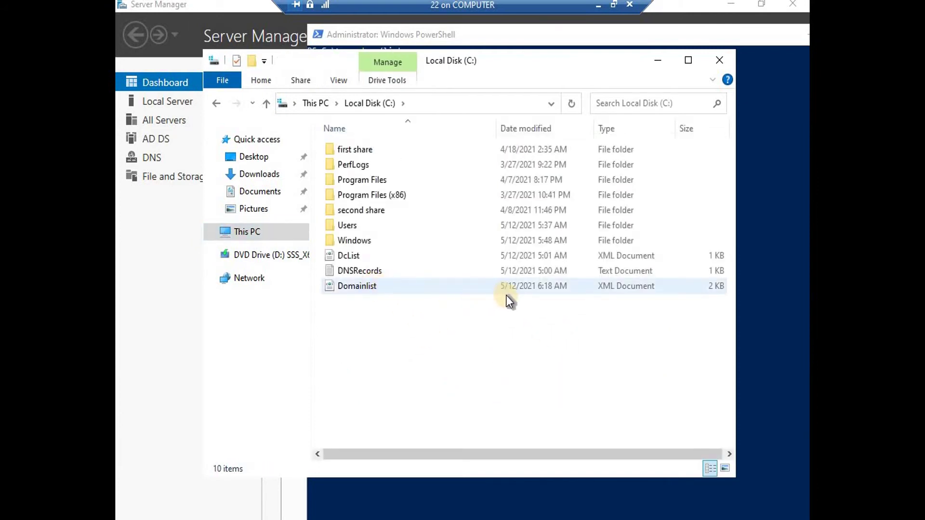
{"action": "left_click", "coordinate": [355, 290]}
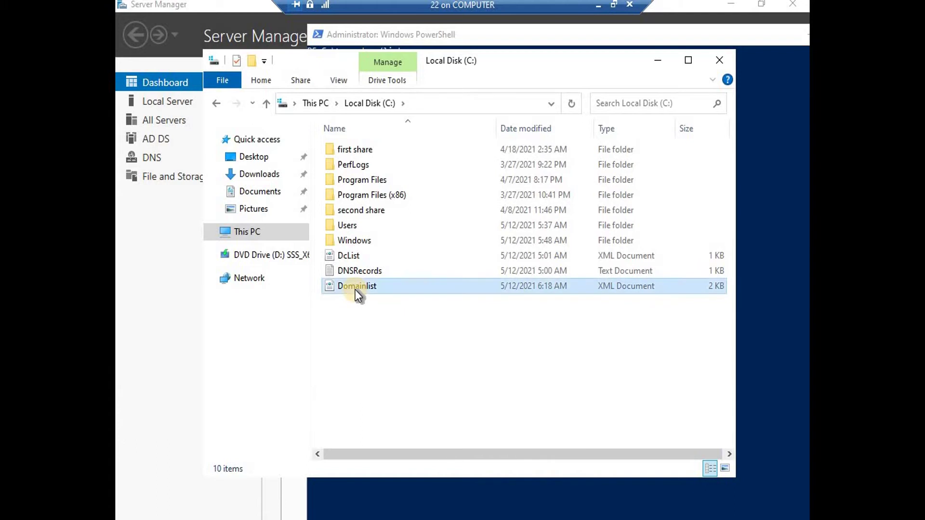
{"action": "right_click", "coordinate": [357, 290]}
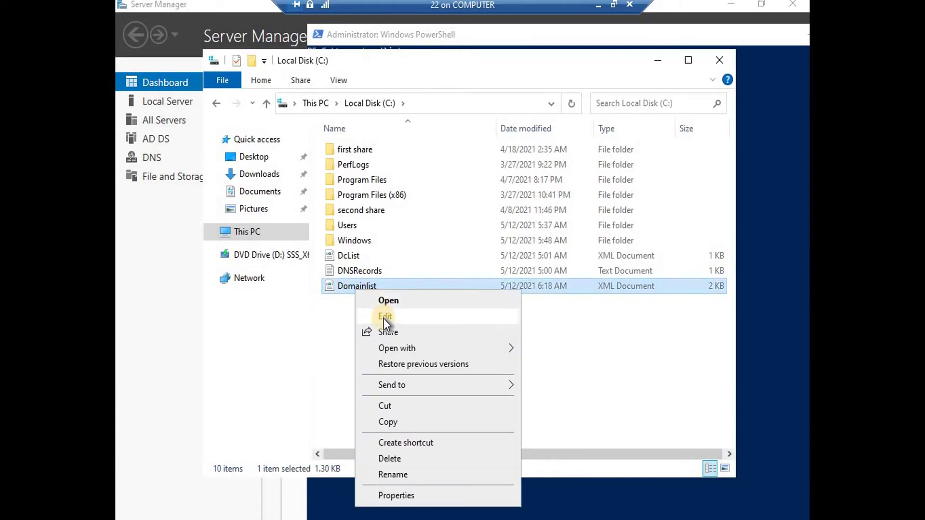
{"action": "left_click", "coordinate": [384, 316]}
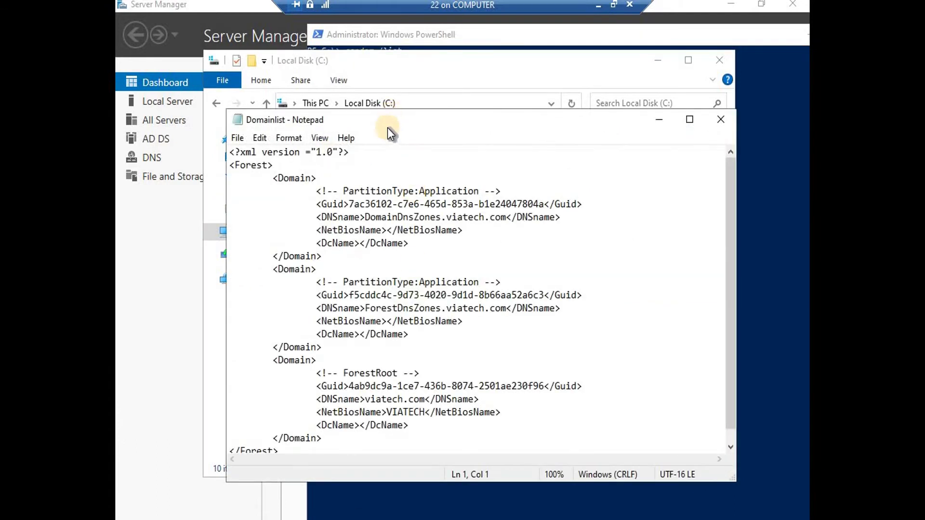
{"action": "left_click_drag", "start_coordinate": [390, 120], "coordinate": [423, 88]}
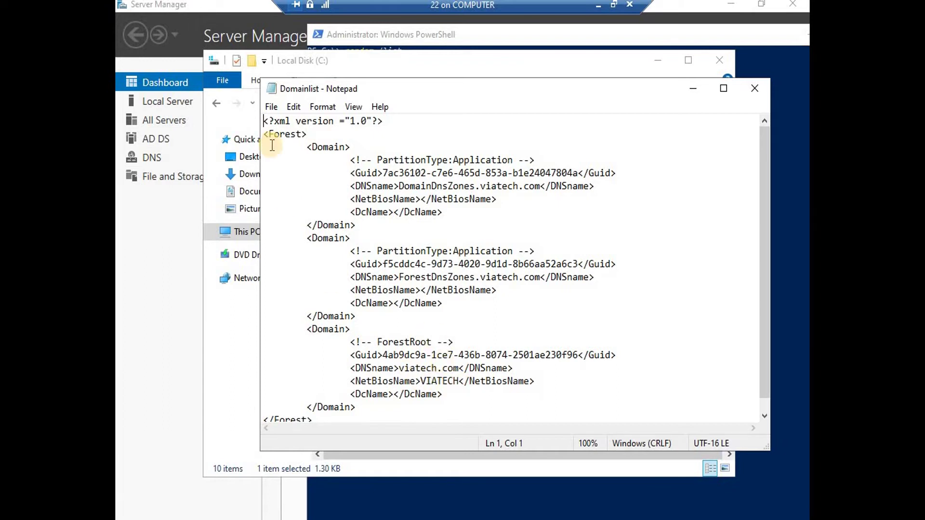
- Start a Replace in Notepad with viatech.com to find and new.com as the replacement
{"action": "left_click", "coordinate": [294, 110]}
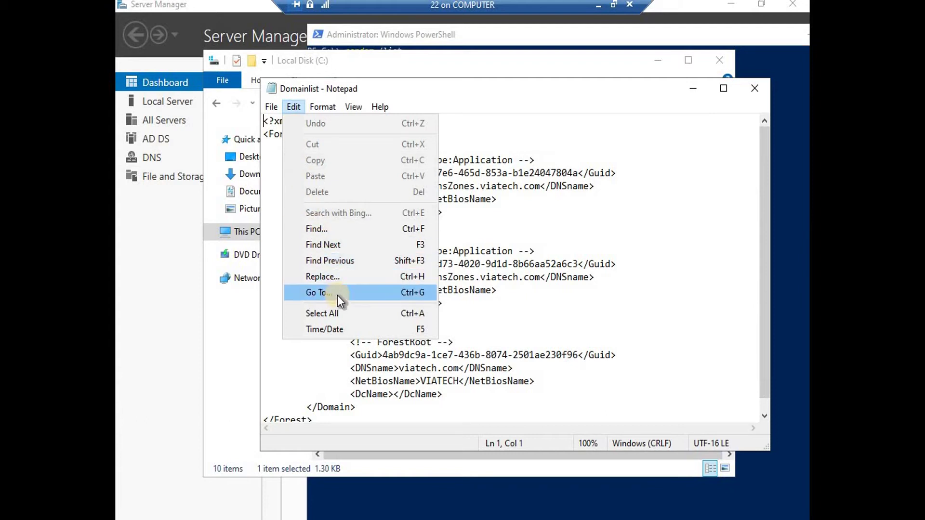
{"action": "left_click", "coordinate": [338, 279]}
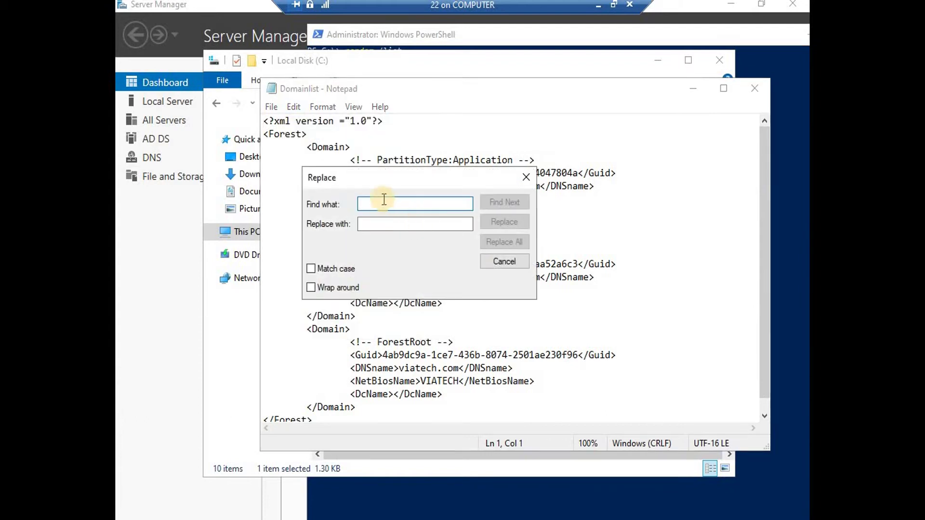
{"action": "left_click_drag", "start_coordinate": [383, 176], "coordinate": [495, 206]}
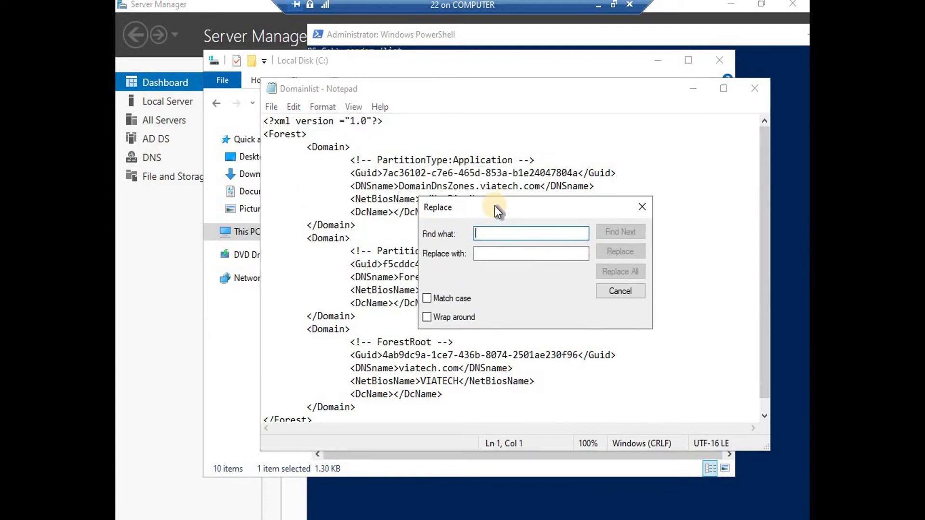
{"action": "type", "text": "viatech.com"}
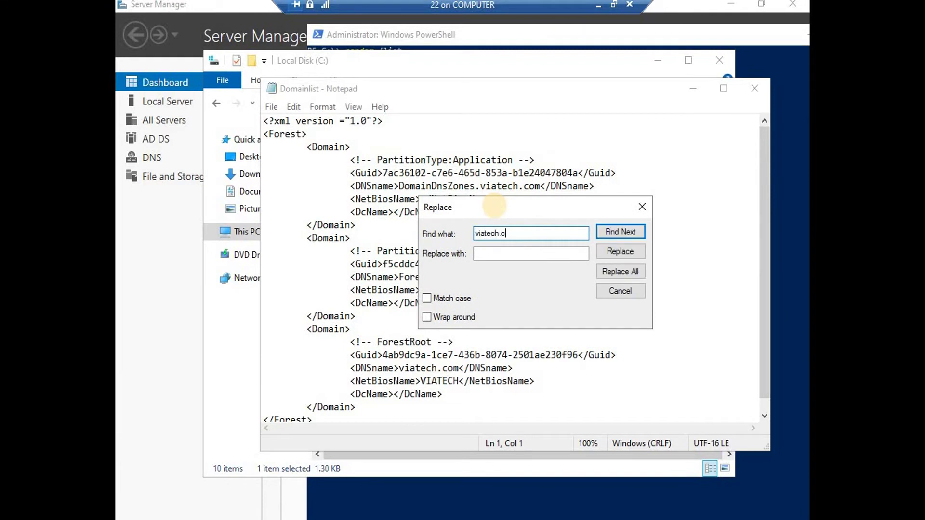
{"action": "left_click", "coordinate": [492, 254]}
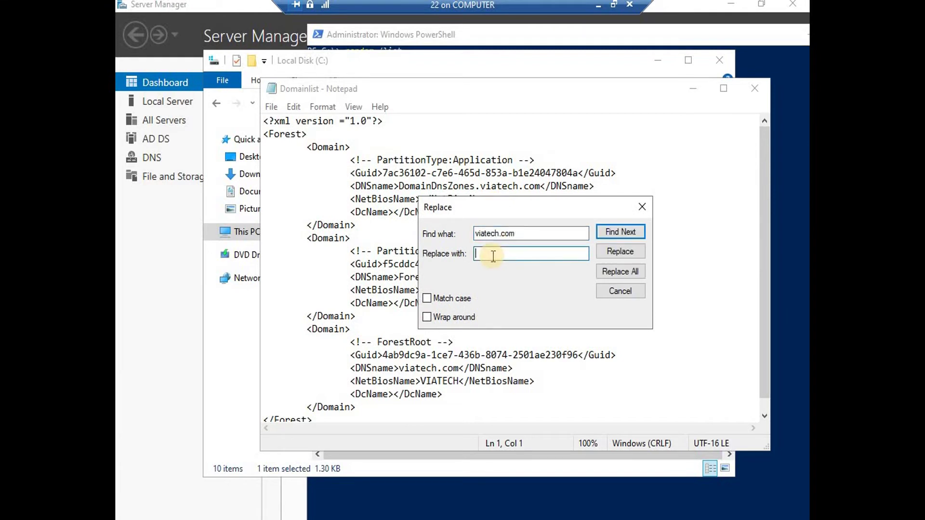
{"action": "type", "text": "new.com"}
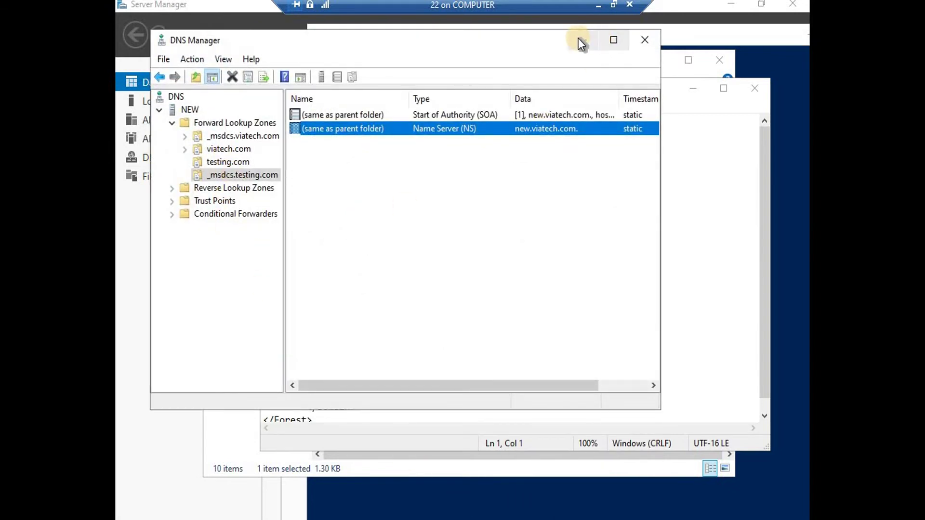
- Change the replacement text from new.com to testing.com
{"action": "left_click", "coordinate": [583, 39]}
{"action": "double_click", "coordinate": [489, 253]}
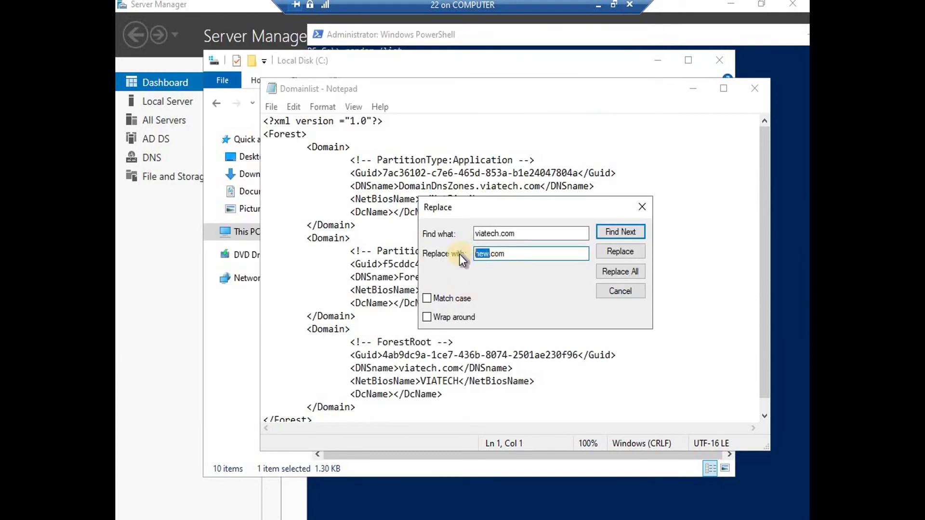
{"action": "type", "text": "testing"}
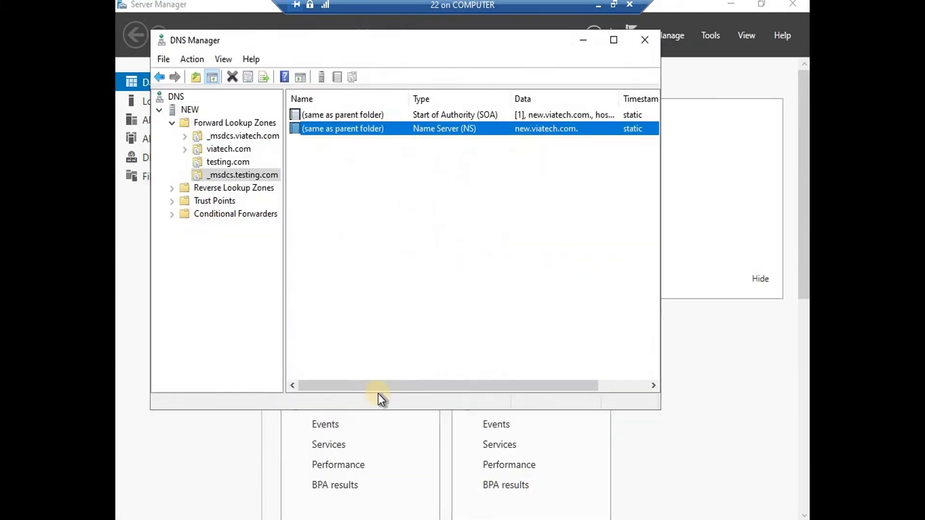
- Minimize DNS Manager and the PowerShell console
{"action": "left_click", "coordinate": [584, 42]}
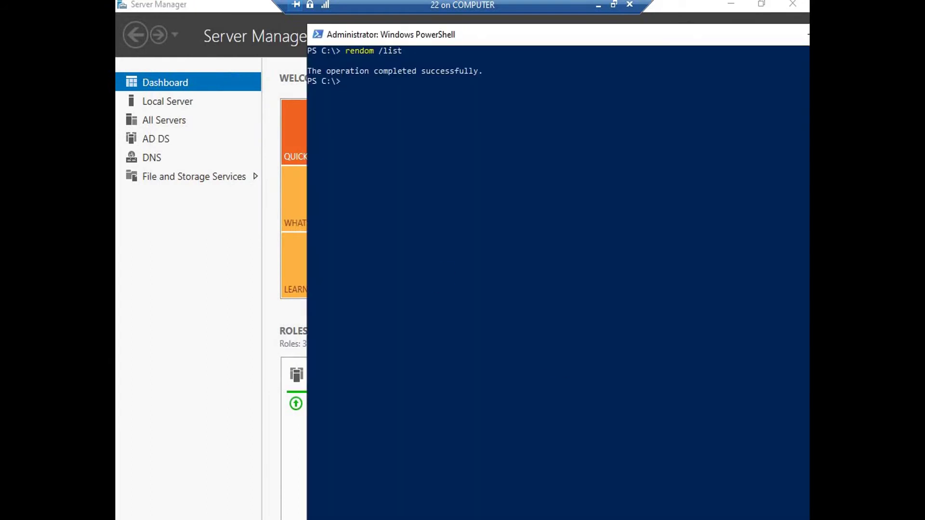
{"action": "left_click", "coordinate": [583, 519]}
{"action": "mouse_move", "coordinate": [548, 519]}
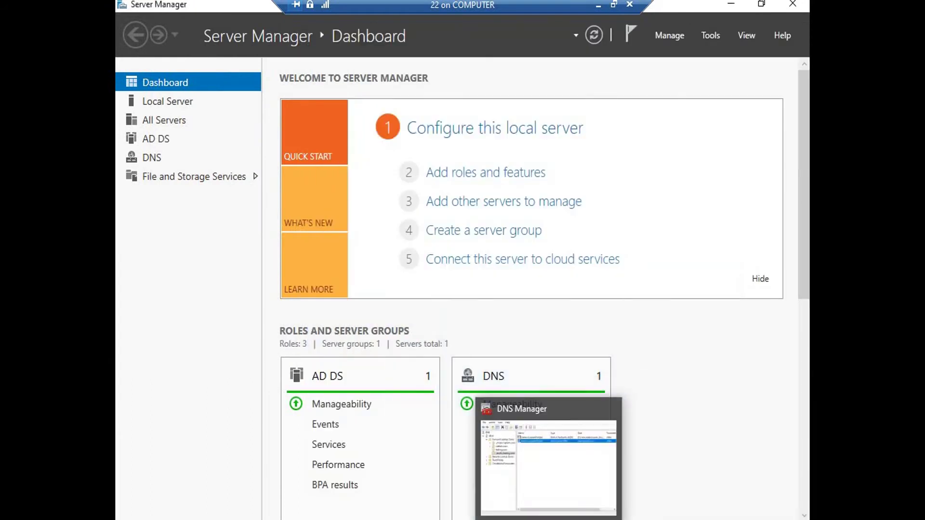
{"action": "mouse_move", "coordinate": [482, 519]}
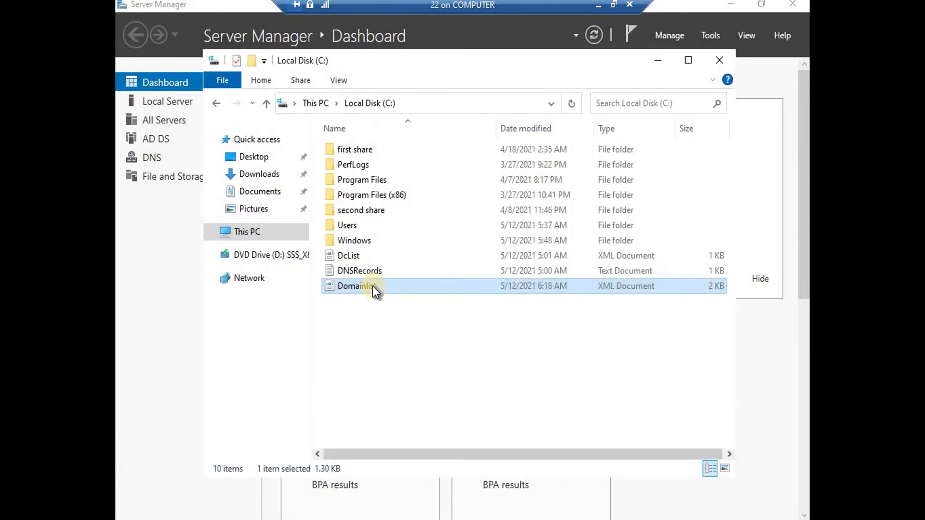
- Reopen Domainlist in Notepad and replace all viatech.com with testing.com
{"action": "right_click", "coordinate": [371, 285]}
{"action": "left_click", "coordinate": [409, 318]}
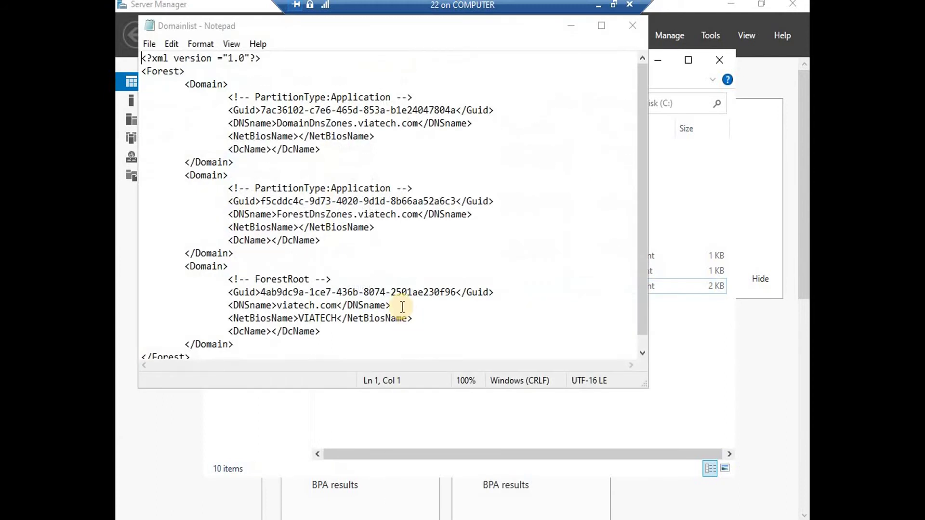
{"action": "left_click", "coordinate": [171, 45]}
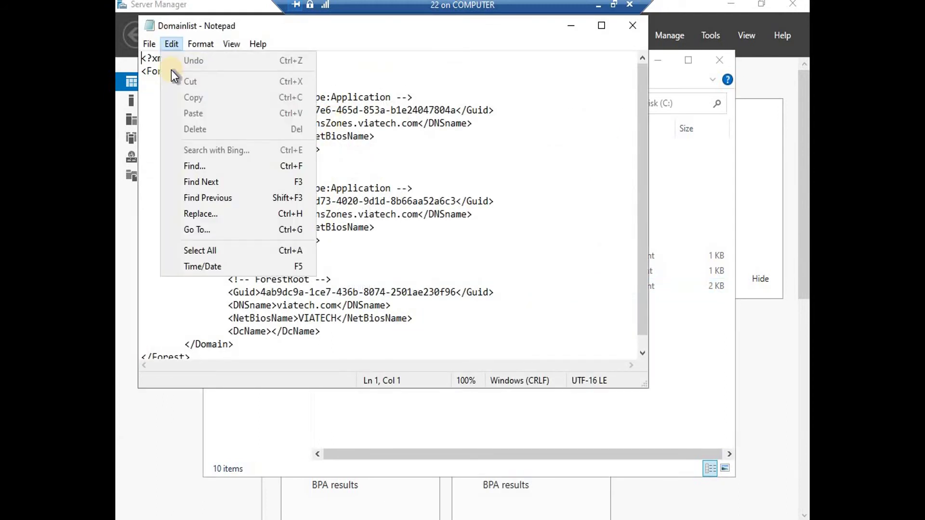
{"action": "left_click", "coordinate": [214, 214]}
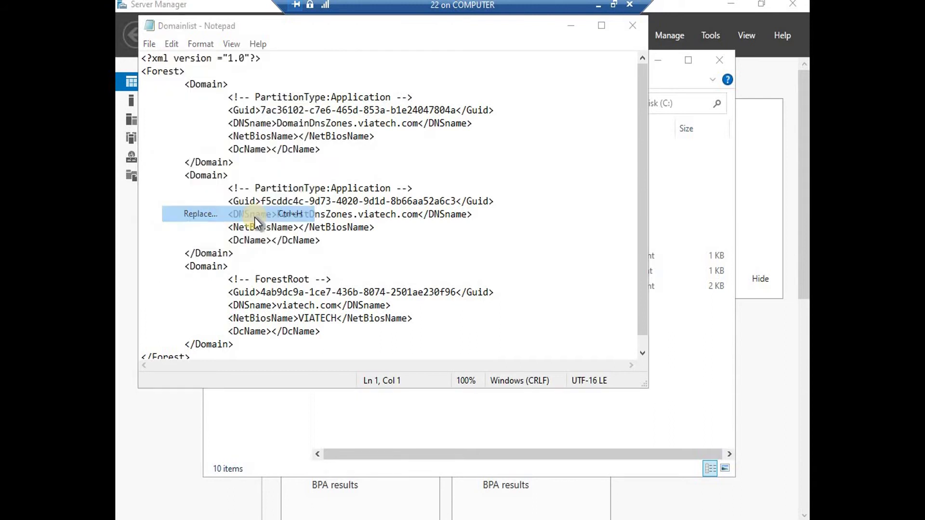
{"action": "left_click_drag", "start_coordinate": [308, 121], "coordinate": [654, 221]}
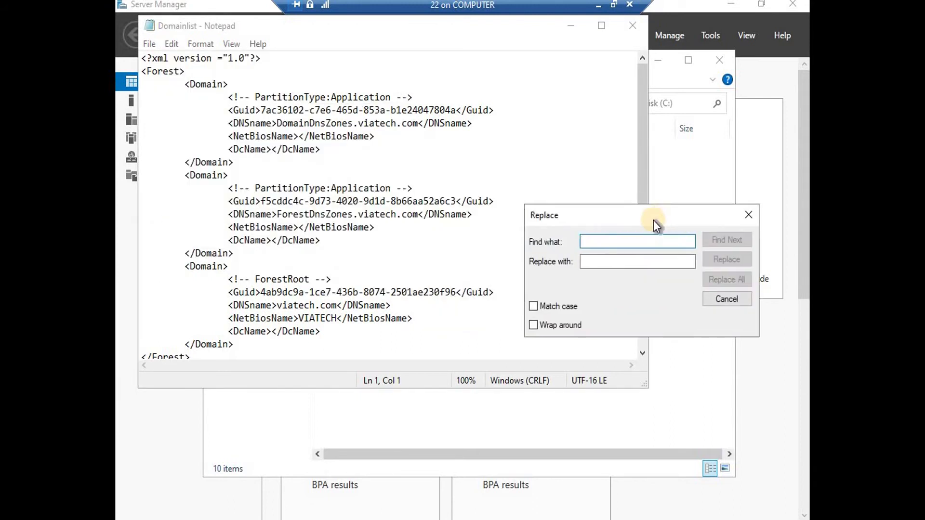
{"action": "type", "text": "viatec"}
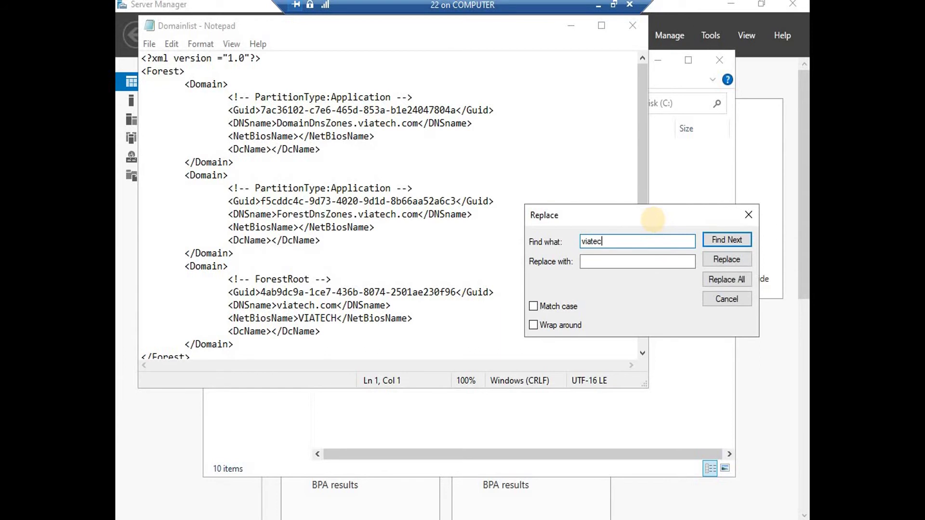
{"action": "type", "text": "h.com"}
{"action": "key", "text": "Tab"}
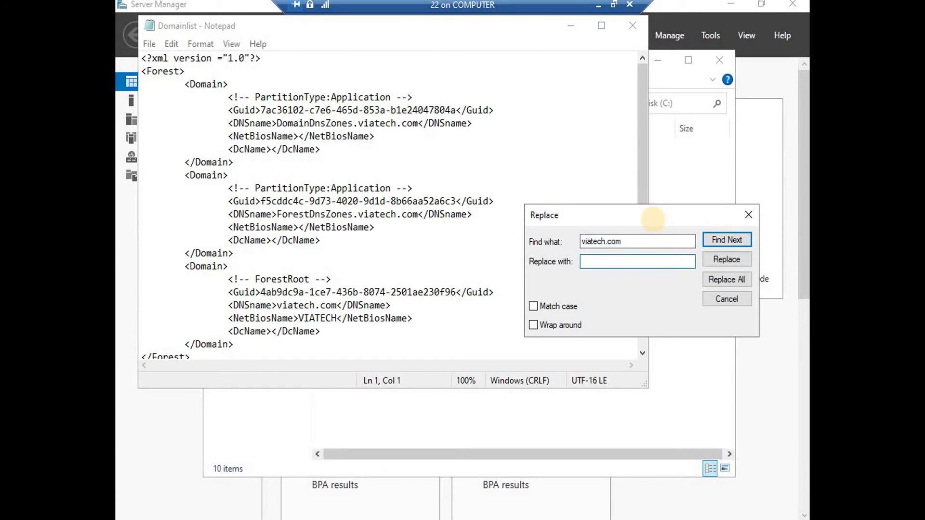
{"action": "type", "text": "testing.com"}
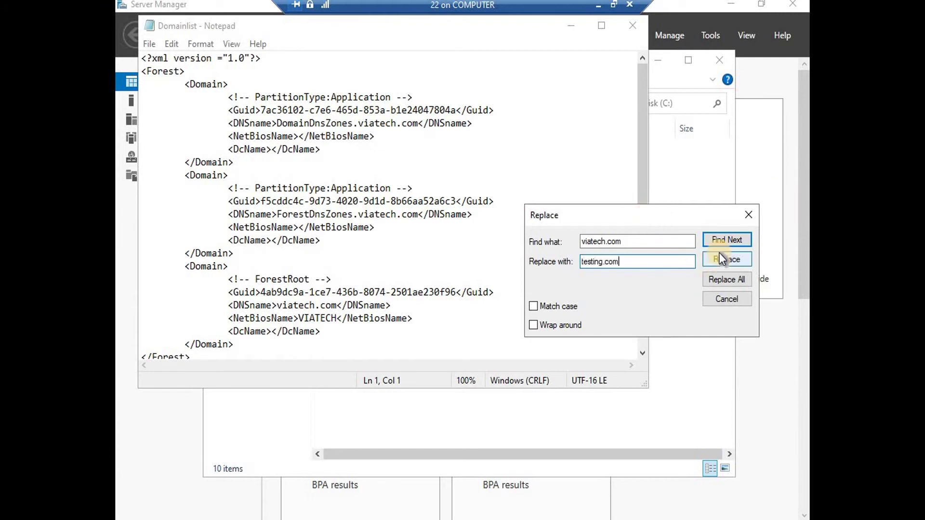
{"action": "left_click", "coordinate": [727, 279]}
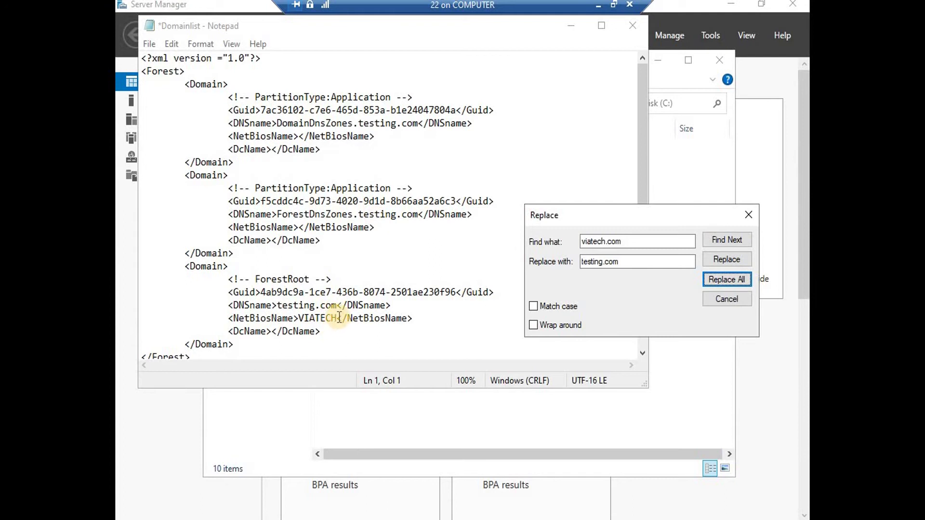
- Change the NetBIOS name VIATECH to TESTING, then save and close Domainlist
{"action": "left_click_drag", "start_coordinate": [337, 318], "coordinate": [298, 318]}
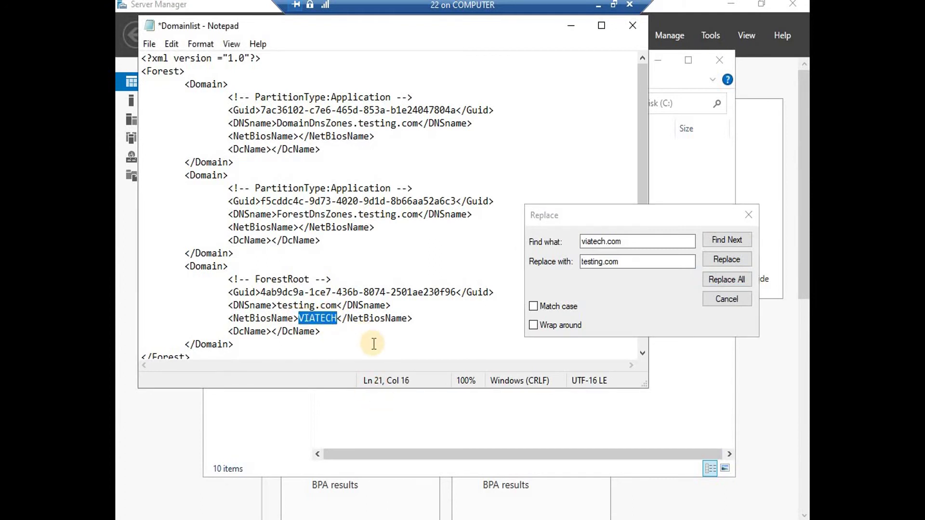
{"action": "key", "text": "BackSpace"}
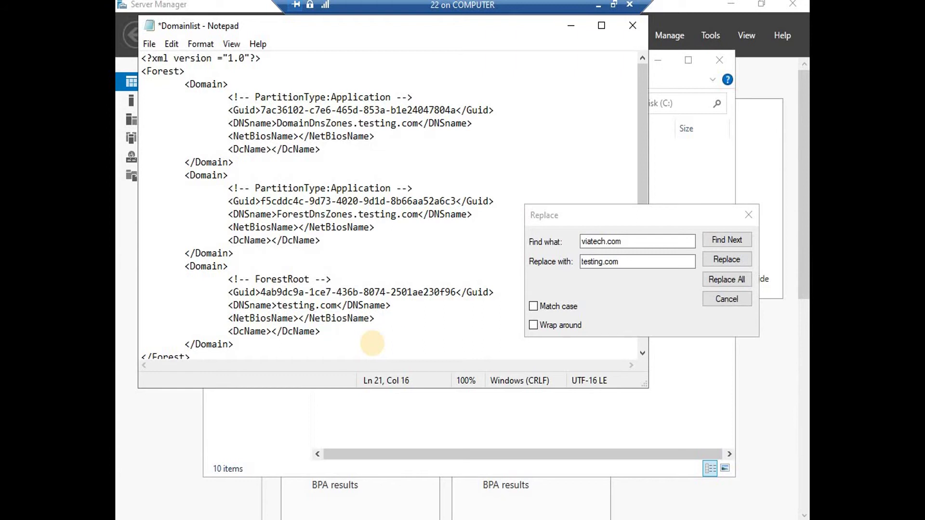
{"action": "type", "text": "TESTIN"}
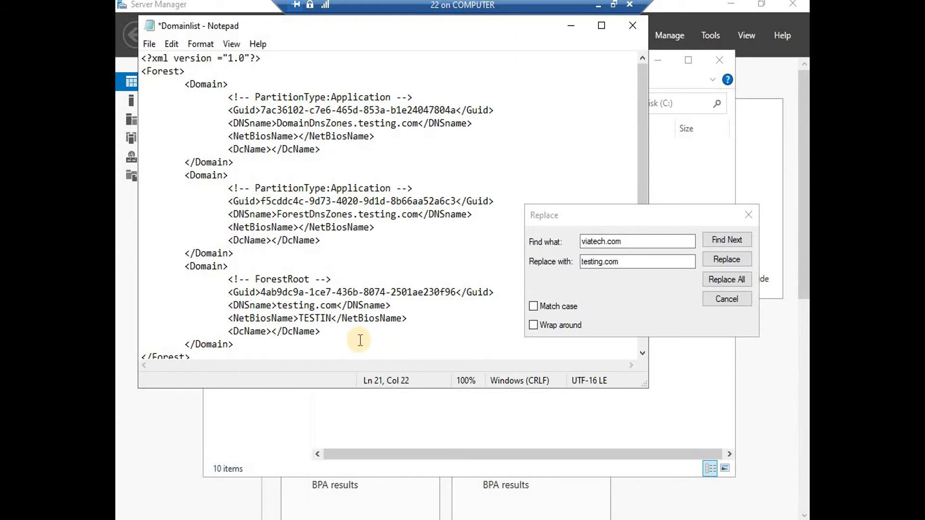
{"action": "type", "text": "G"}
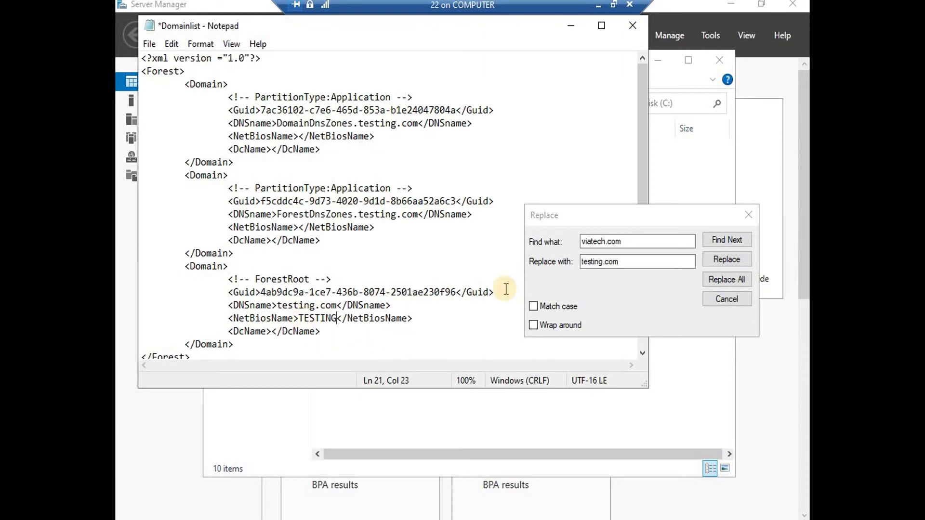
{"action": "left_click", "coordinate": [748, 215]}
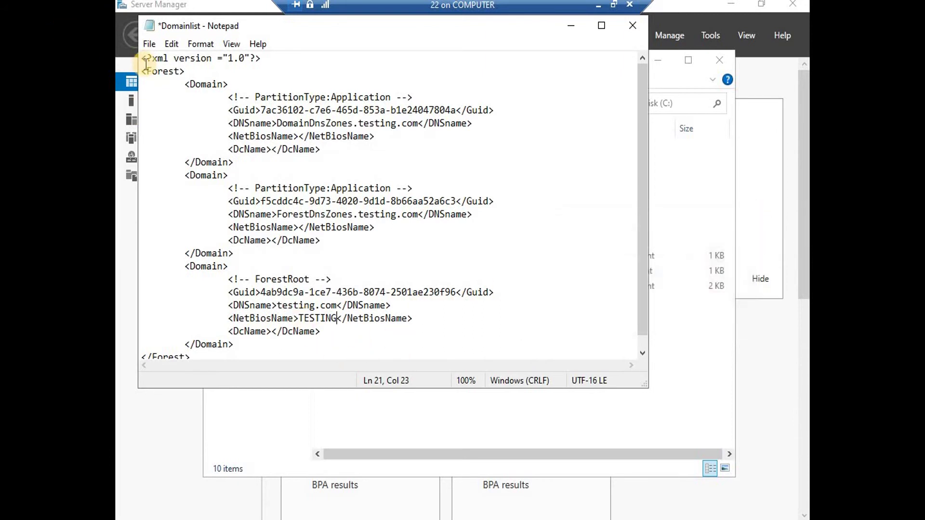
{"action": "left_click", "coordinate": [150, 44]}
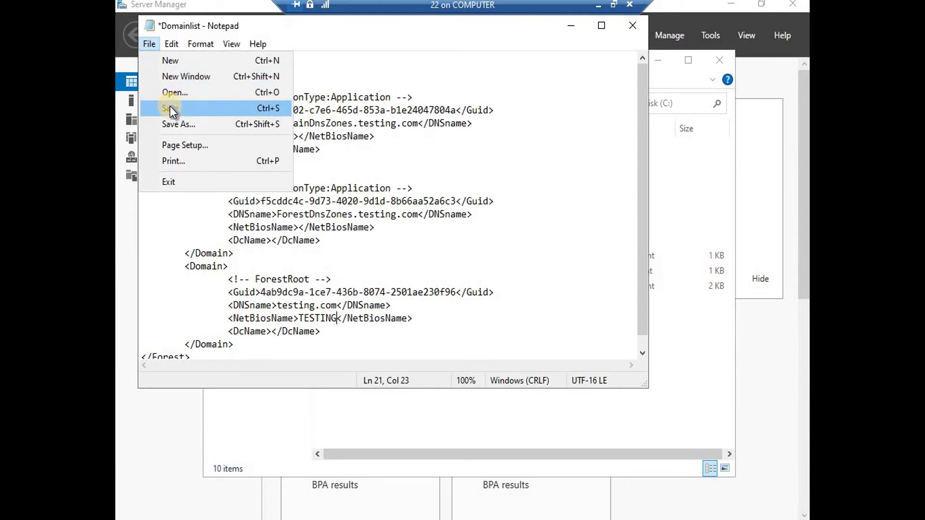
{"action": "left_click", "coordinate": [169, 108]}
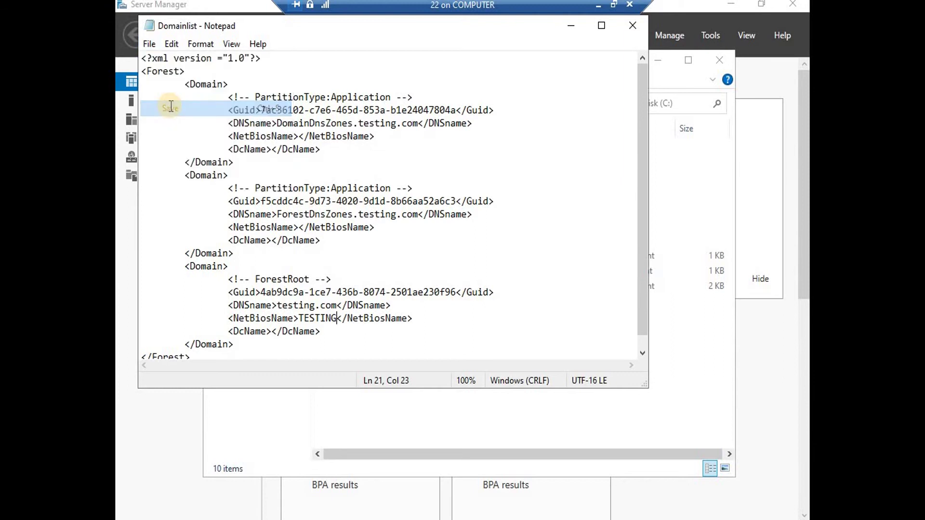
{"action": "left_click", "coordinate": [636, 28]}
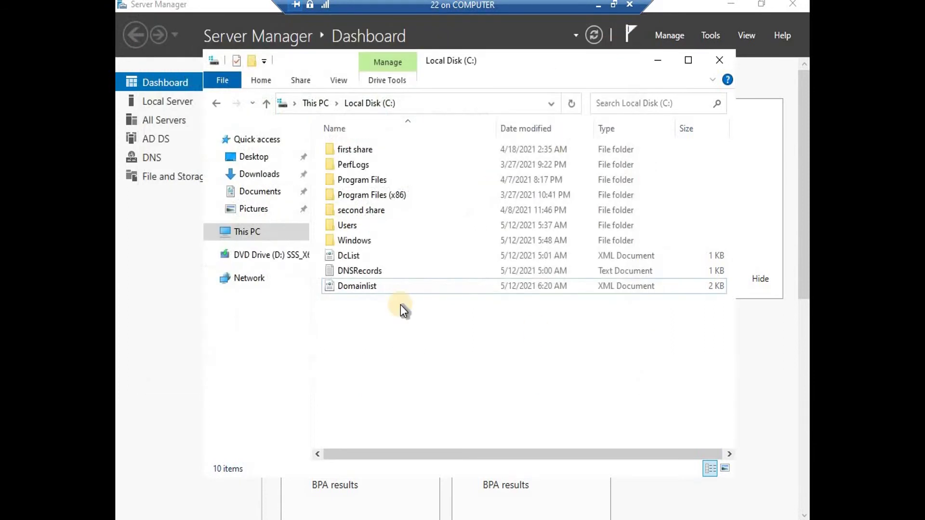
- Check the testing.com zone records in DNS Manager and close File Explorer
{"action": "key", "text": "alt+Tab"}
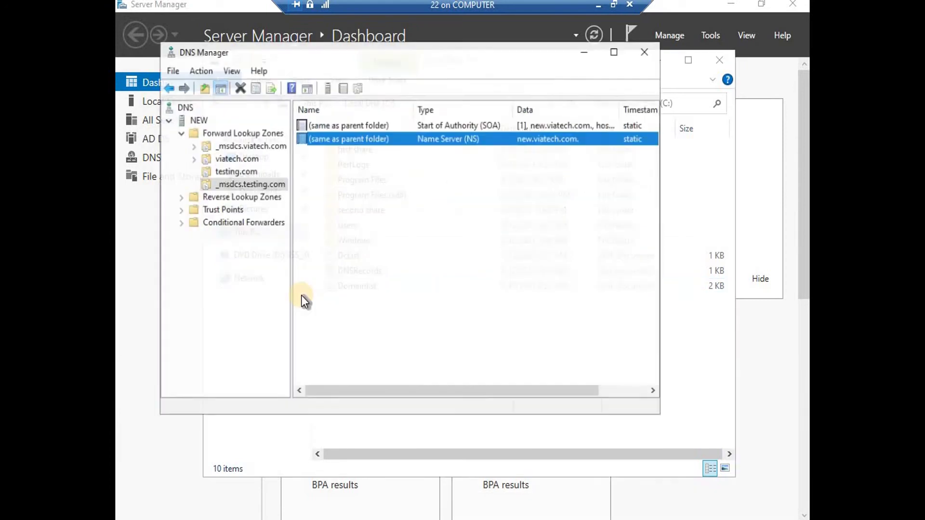
{"action": "left_click", "coordinate": [222, 161]}
{"action": "key", "text": "alt+Tab"}
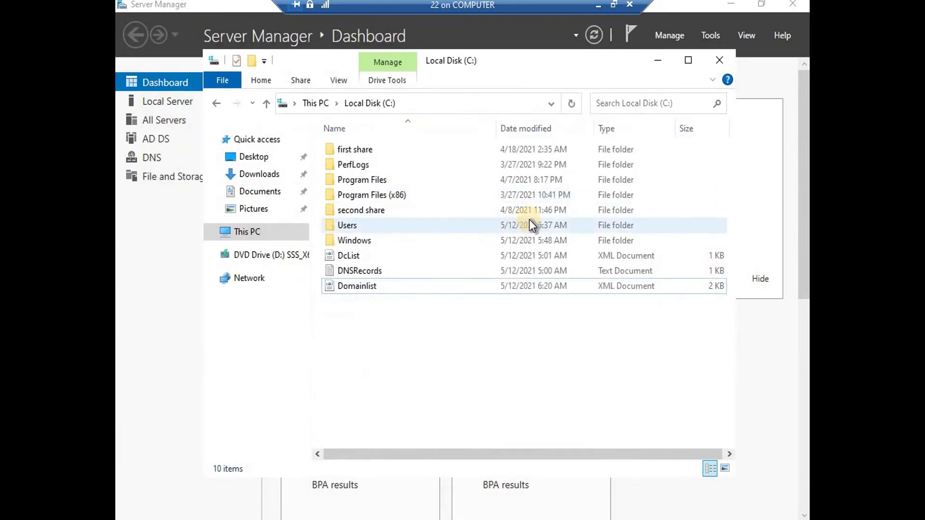
{"action": "left_click", "coordinate": [719, 60]}
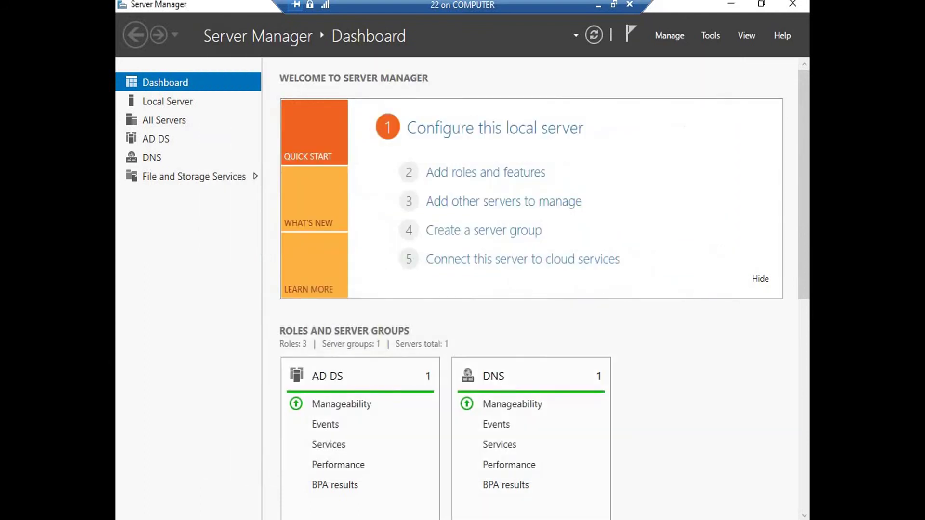
- Run rendom /showforest in PowerShell to confirm the forest now lists testing.com
{"action": "key", "text": "alt+Tab"}
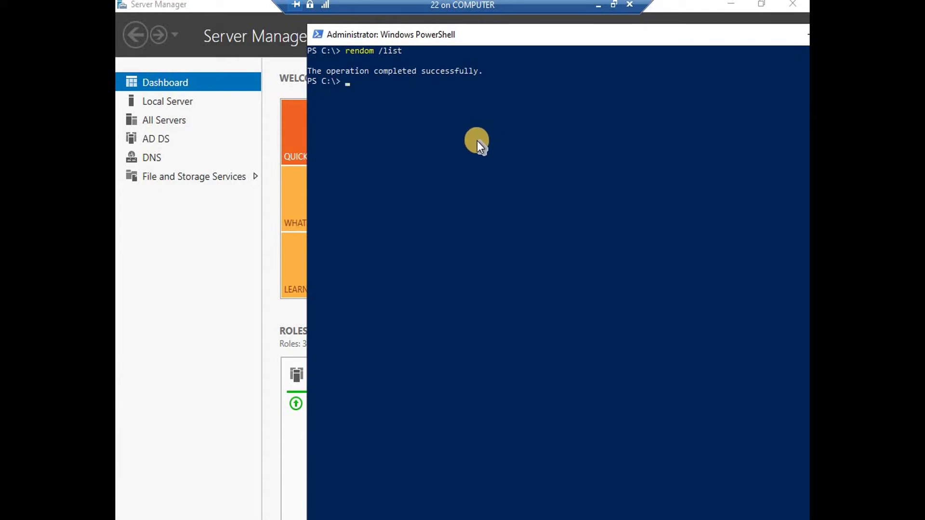
{"action": "type", "text": "rendom /"}
{"action": "type", "text": "showforest"}
{"action": "key", "text": "Return"}
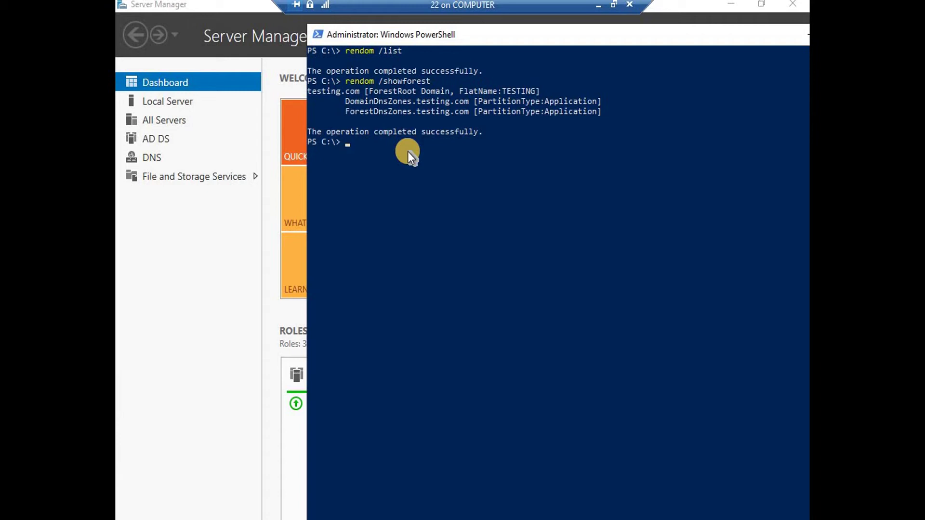
- Run rendom /upload and rendom /prepare, both completing with 0 server errors
{"action": "key", "text": "Up"}
{"action": "type", "text": "oad"}
{"action": "key", "text": "Return"}
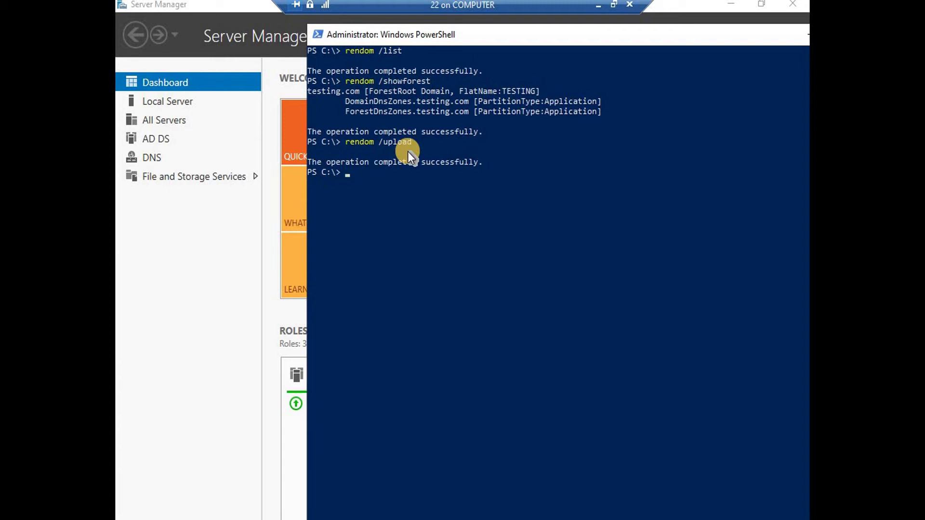
{"action": "type", "text": "rendom /uploa"}
{"action": "type", "text": "re"}
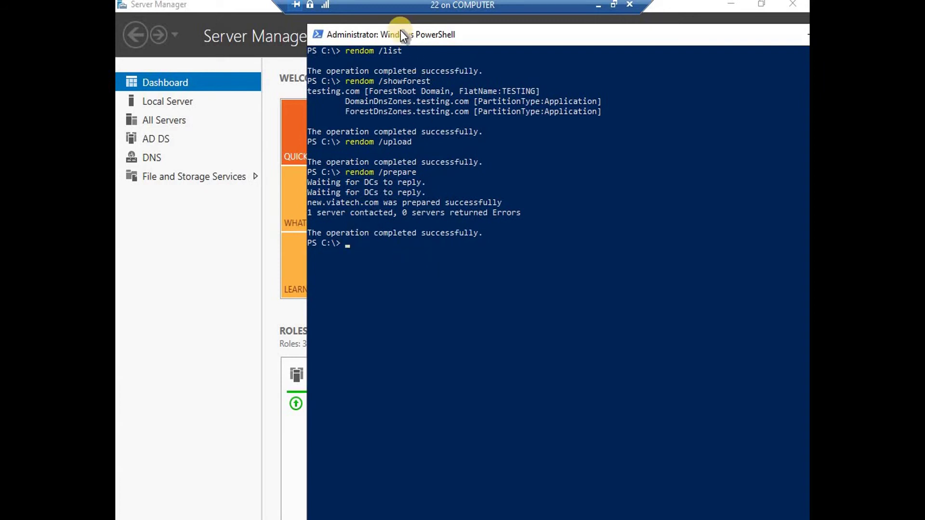
{"action": "left_click_drag", "start_coordinate": [401, 30], "coordinate": [435, 52]}
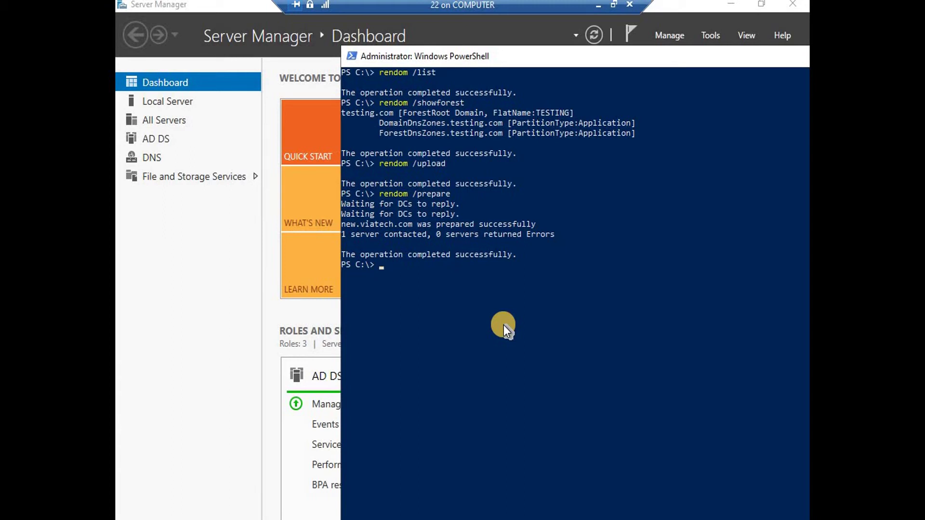
- Run rendom /execute to perform the domain rename and dismiss the sign-out notice
{"action": "key", "text": "Up"}
{"action": "key", "text": "BackSpace"}
{"action": "key", "text": "BackSpace"}
{"action": "key", "text": "BackSpace"}
{"action": "key", "text": "BackSpace"}
{"action": "key", "text": "BackSpace"}
{"action": "key", "text": "BackSpace"}
{"action": "key", "text": "BackSpace"}
{"action": "type", "text": "execute"}
{"action": "key", "text": "Return"}
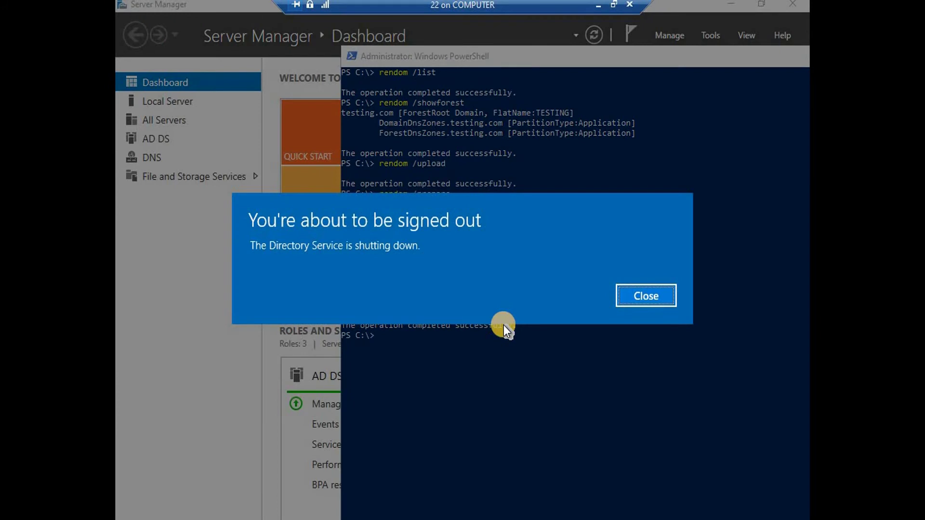
{"action": "left_click", "coordinate": [651, 298]}
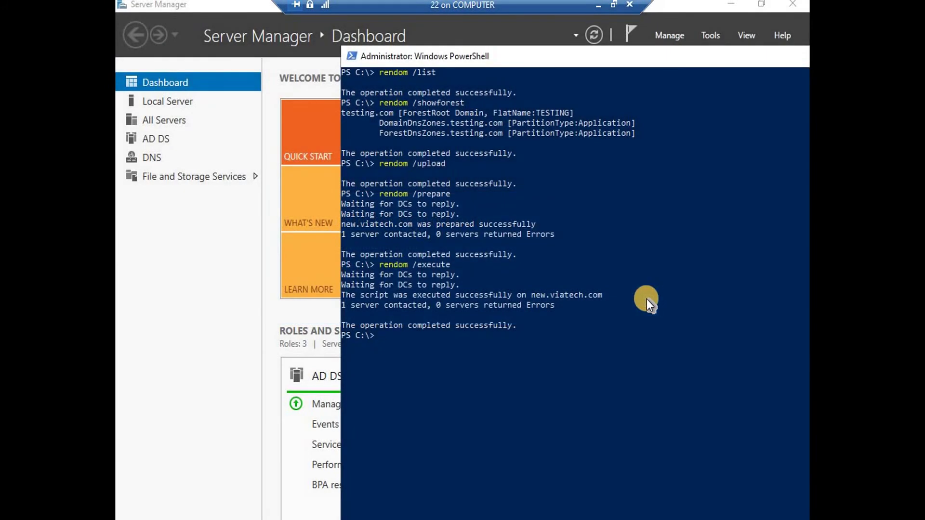
{"action": "left_click_drag", "start_coordinate": [496, 63], "coordinate": [328, 29]}
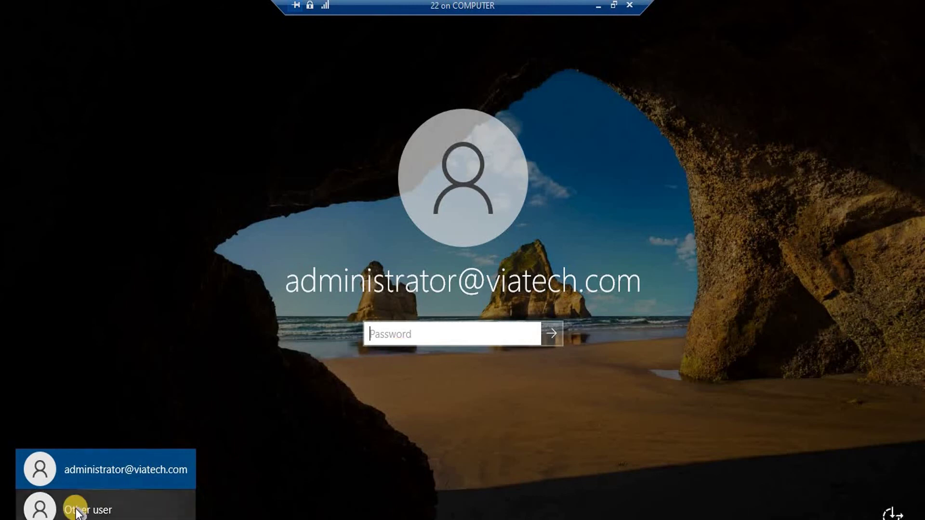
- Sign in to the TESTING domain as administrator using the account password
{"action": "left_click", "coordinate": [121, 500]}
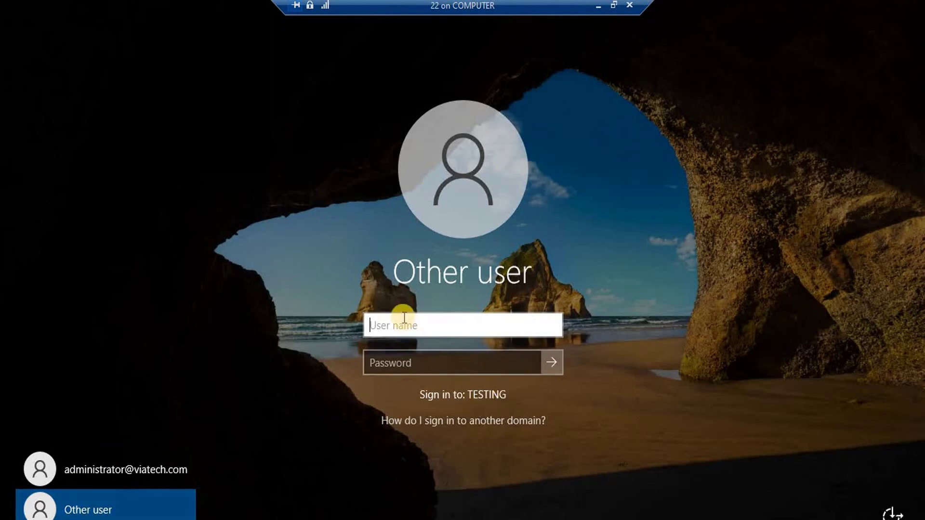
{"action": "type", "text": "ad"}
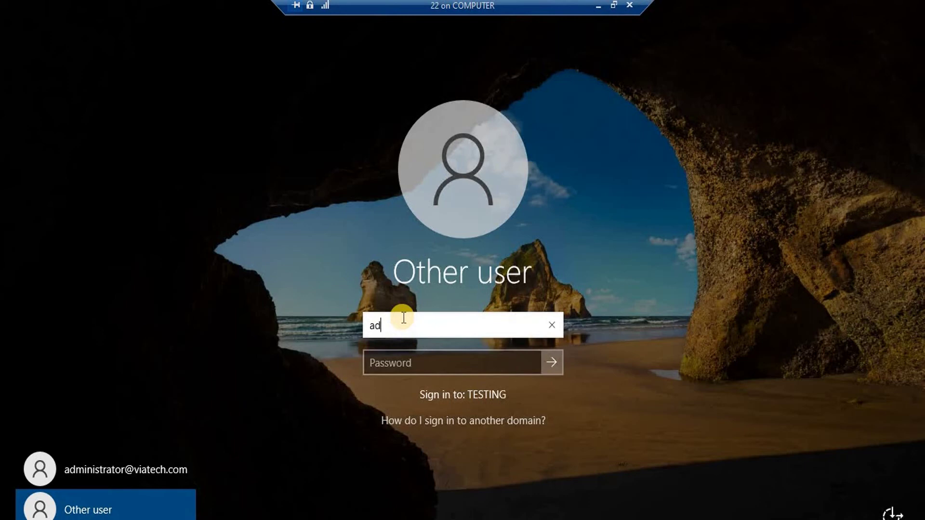
{"action": "type", "text": "ministrator"}
{"action": "key", "text": "Tab"}
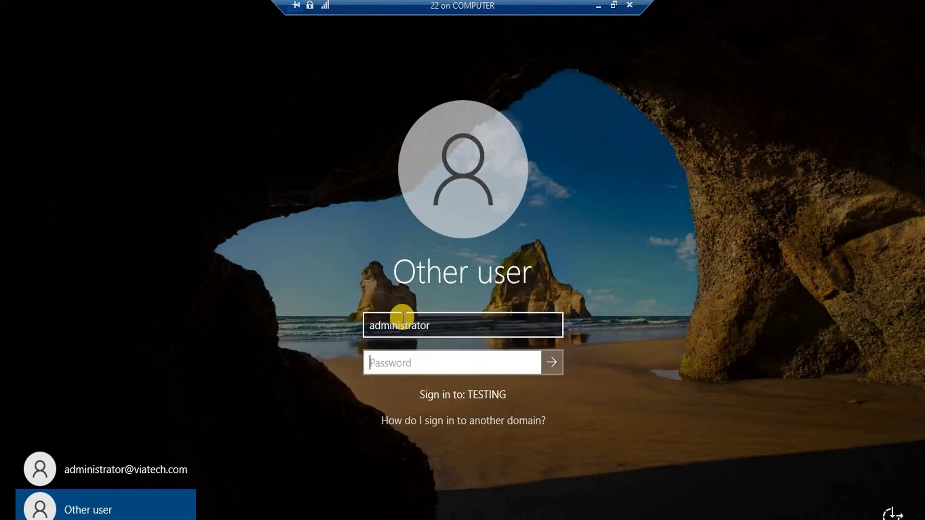
{"action": "type", "text": "********"}
{"action": "key", "text": "Return"}
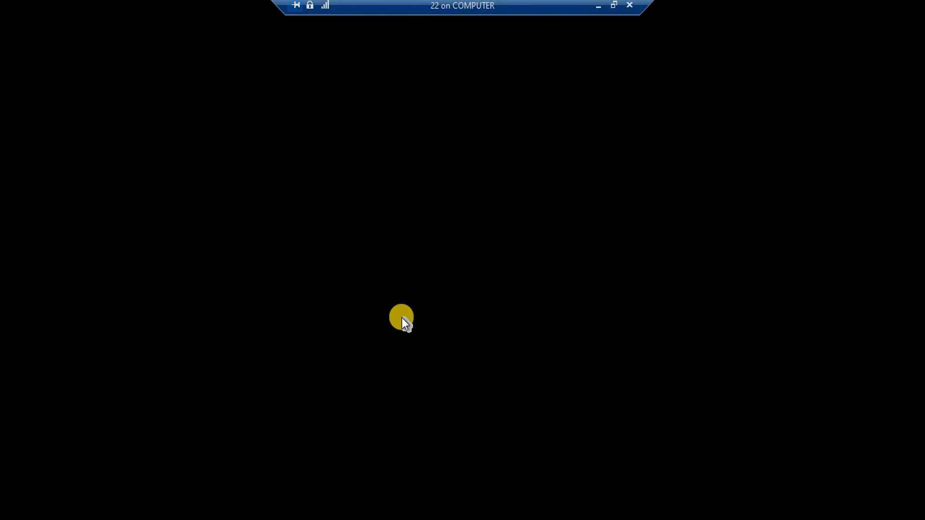
- Click on the screen while the administrator's TESTING session finishes loading
{"action": "left_click", "coordinate": [601, 7]}
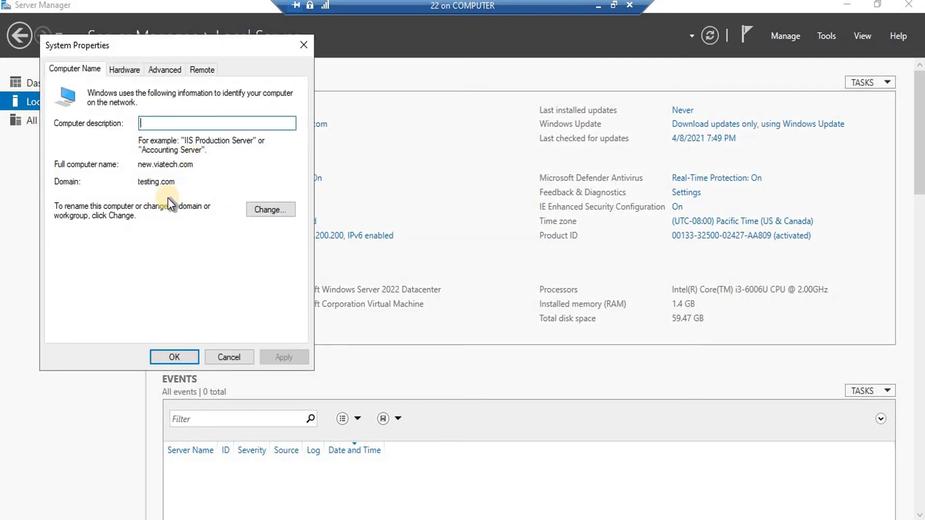
- Change the primary DNS suffix to testing.com, making the full name new.testing.com, and close System Properties
{"action": "left_click", "coordinate": [275, 214]}
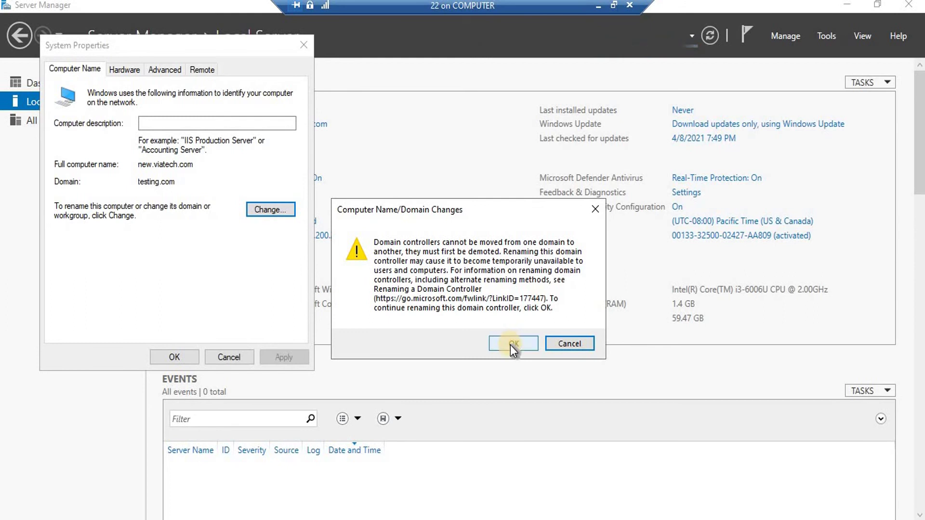
{"action": "left_click", "coordinate": [510, 343]}
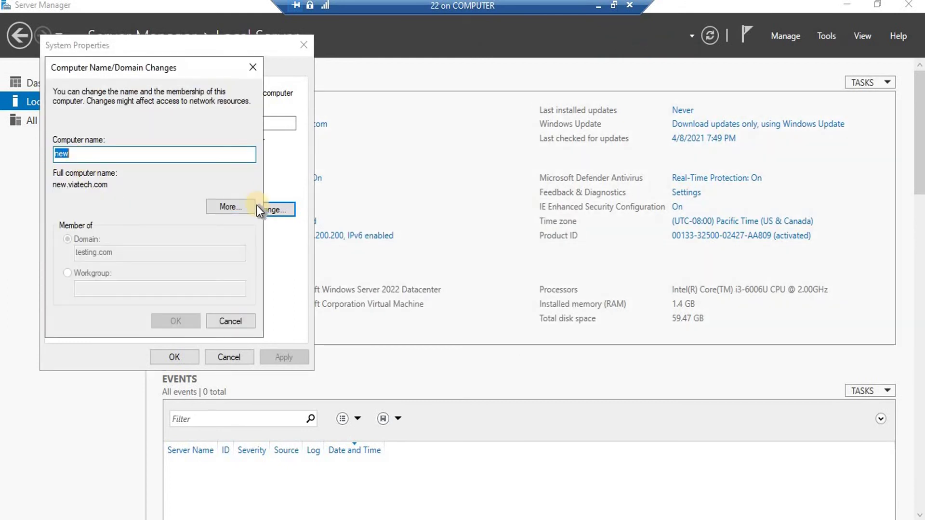
{"action": "left_click", "coordinate": [241, 210]}
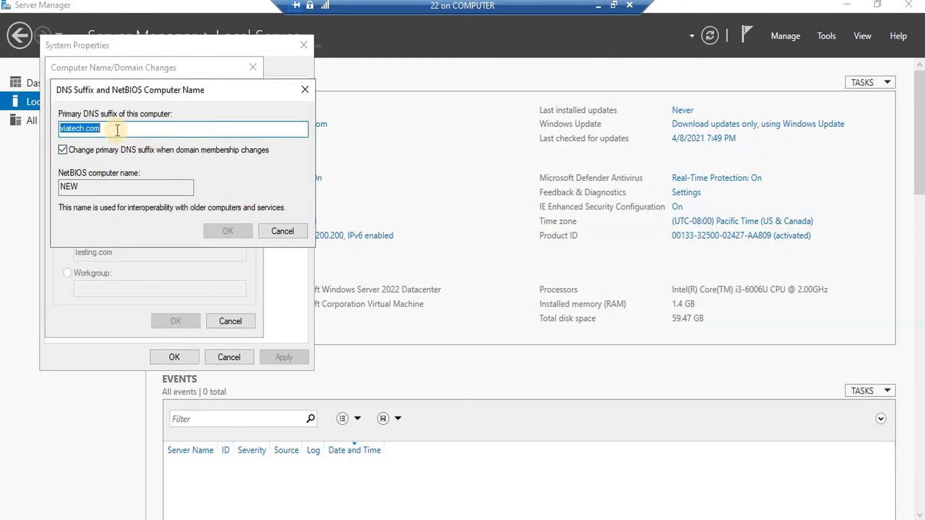
{"action": "left_click", "coordinate": [120, 130]}
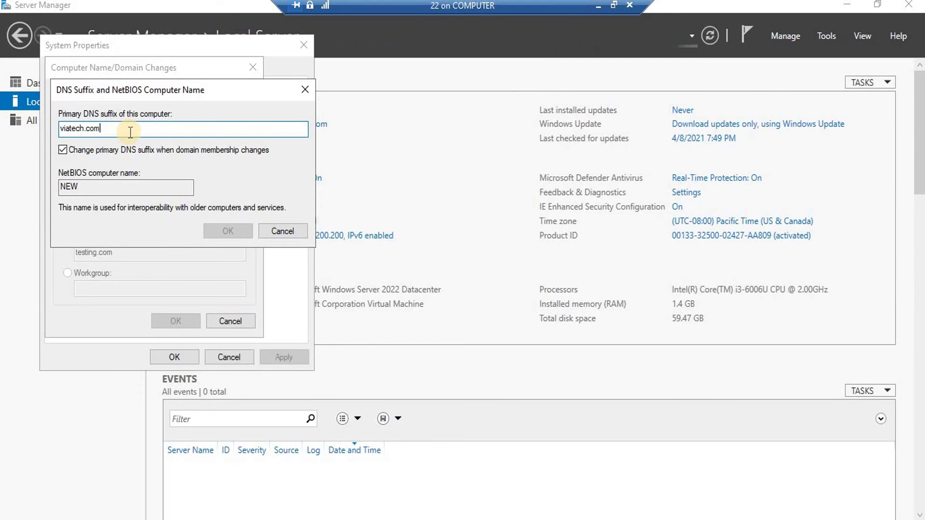
{"action": "key", "text": "Left"}
{"action": "key", "text": "Left"}
{"action": "key", "text": "Left"}
{"action": "key", "text": "Left"}
{"action": "key", "text": "BackSpace"}
{"action": "key", "text": "BackSpace"}
{"action": "key", "text": "BackSpace"}
{"action": "key", "text": "BackSpace"}
{"action": "key", "text": "BackSpace"}
{"action": "key", "text": "BackSpace"}
{"action": "key", "text": "BackSpace"}
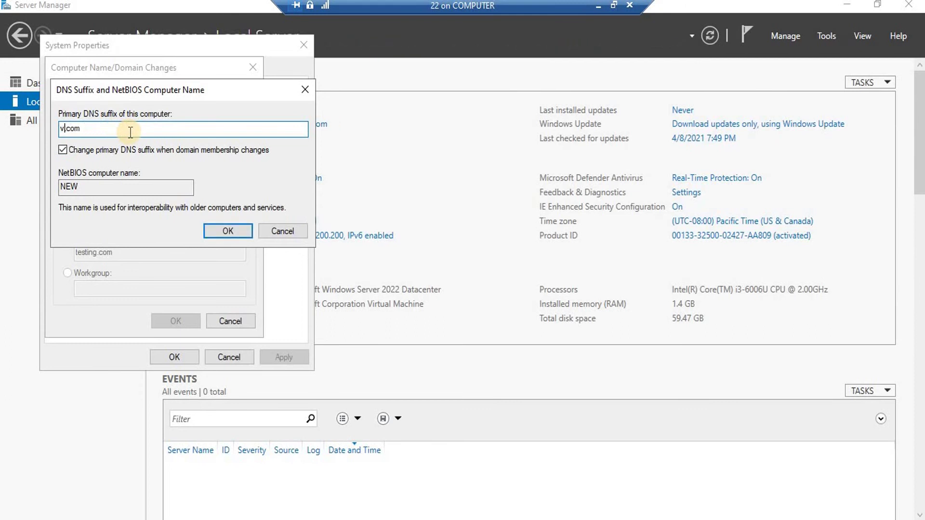
{"action": "type", "text": "testing"}
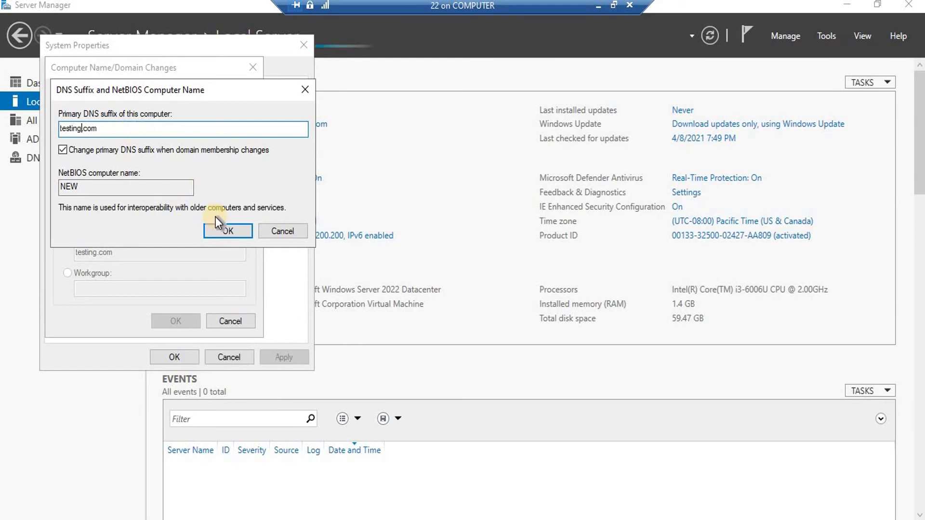
{"action": "left_click", "coordinate": [228, 231]}
{"action": "left_click", "coordinate": [176, 324]}
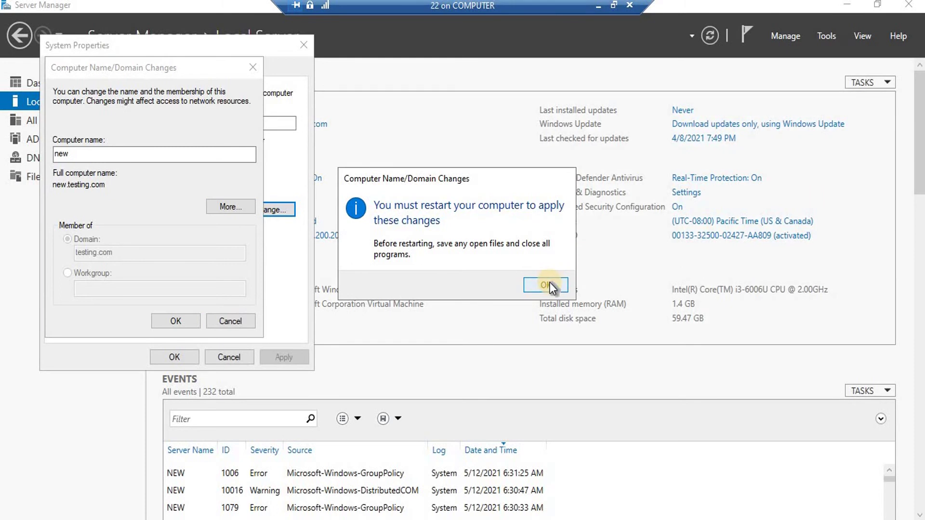
{"action": "left_click", "coordinate": [550, 283]}
{"action": "left_click", "coordinate": [179, 358]}
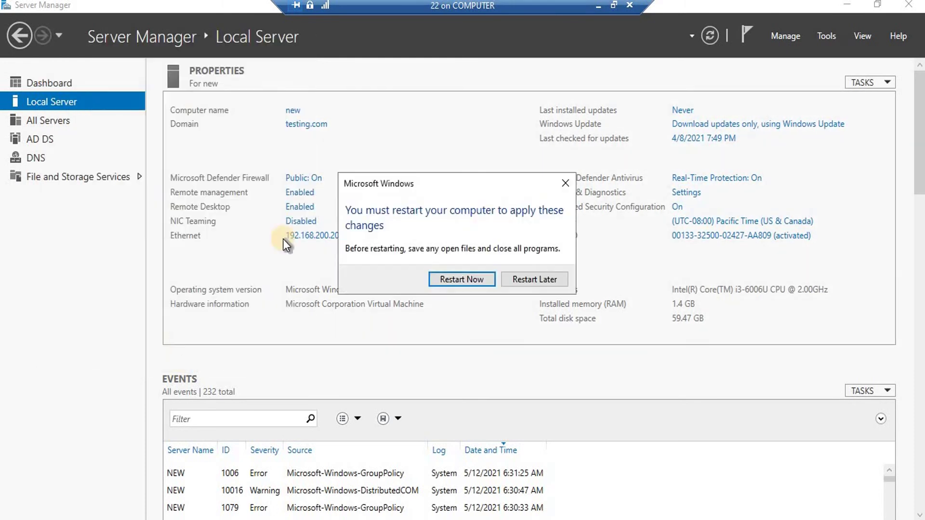
- Restart the server now, then pick Other user on the TESTING sign-in screen
{"action": "left_click", "coordinate": [466, 280]}
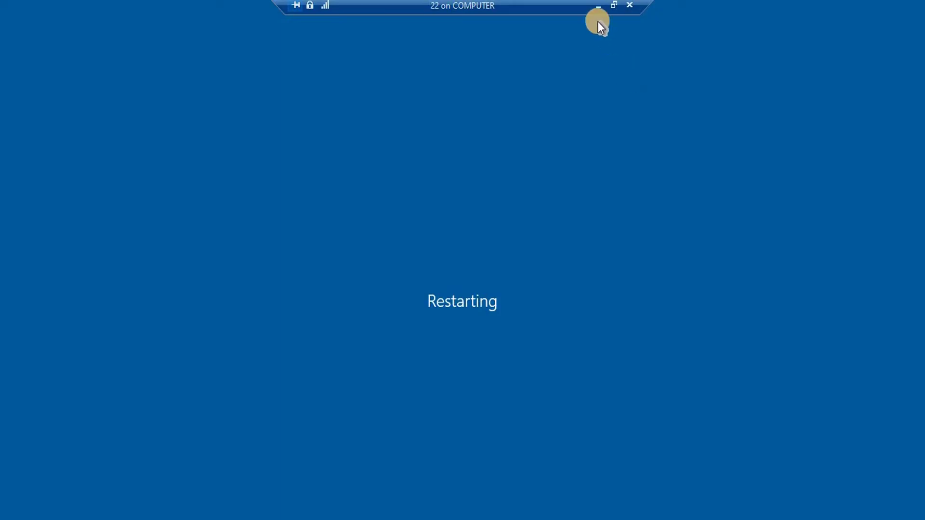
{"action": "left_click", "coordinate": [598, 6]}
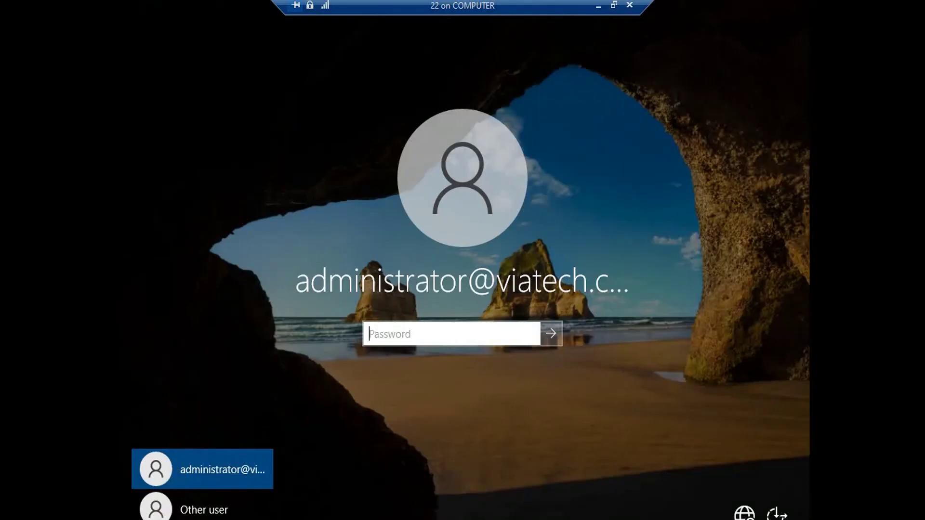
{"action": "left_click", "coordinate": [190, 512]}
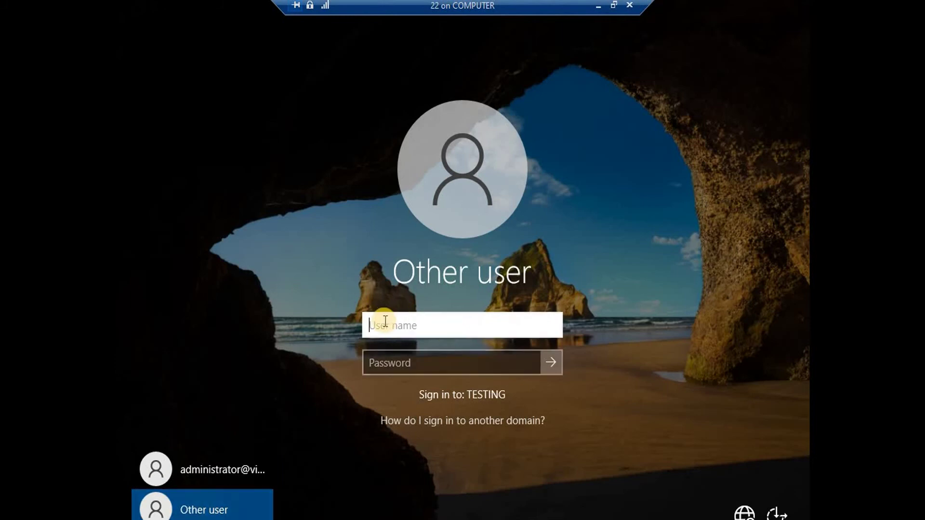
- Sign in as administrator with the account password and reach the server desktop
{"action": "type", "text": "administrator"}
{"action": "key", "text": "Tab"}
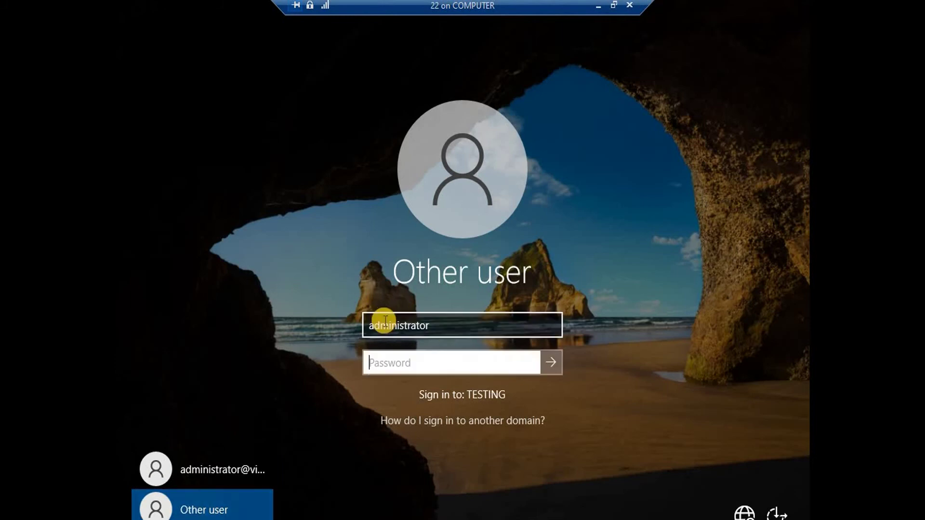
{"action": "type", "text": "********"}
{"action": "key", "text": "Return"}
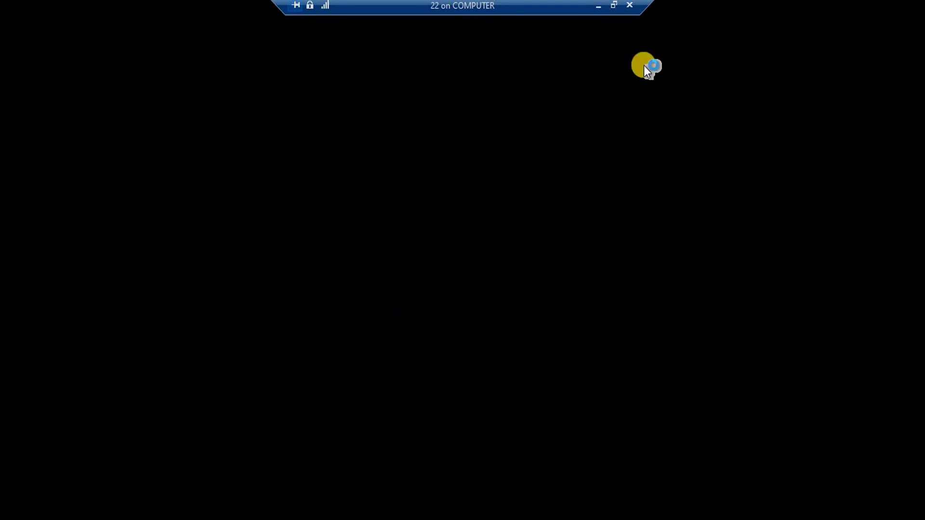
{"action": "left_click", "coordinate": [598, 6]}
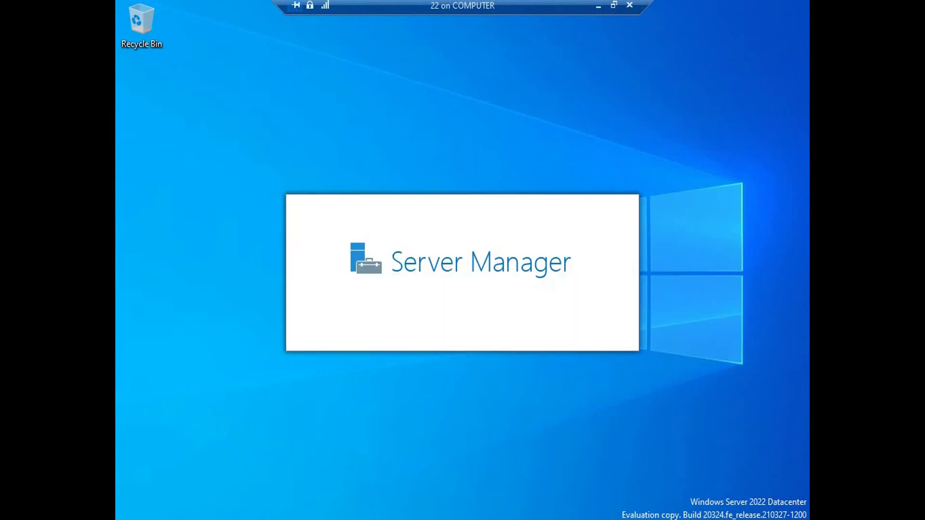
- Launch Windows PowerShell as Administrator, position its window, and leave QuickEdit selection mode
{"action": "key", "text": "super"}
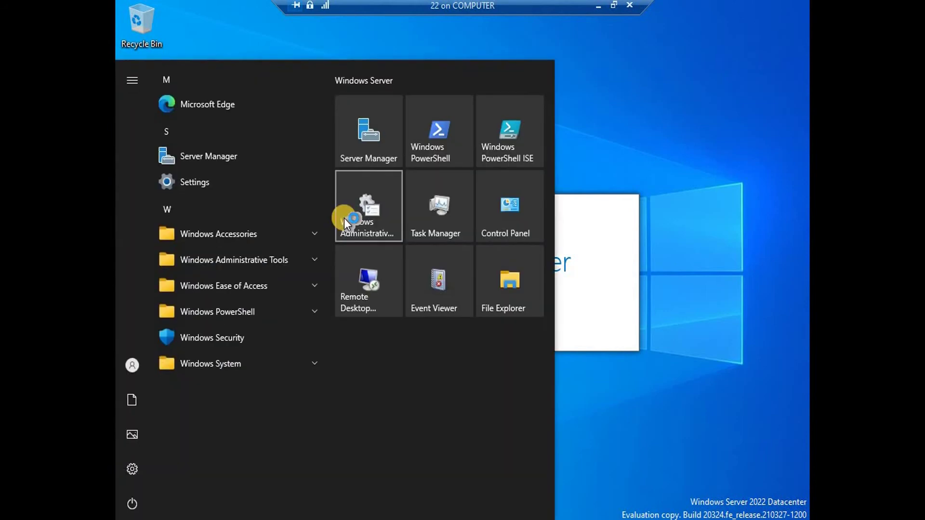
{"action": "left_click", "coordinate": [438, 140]}
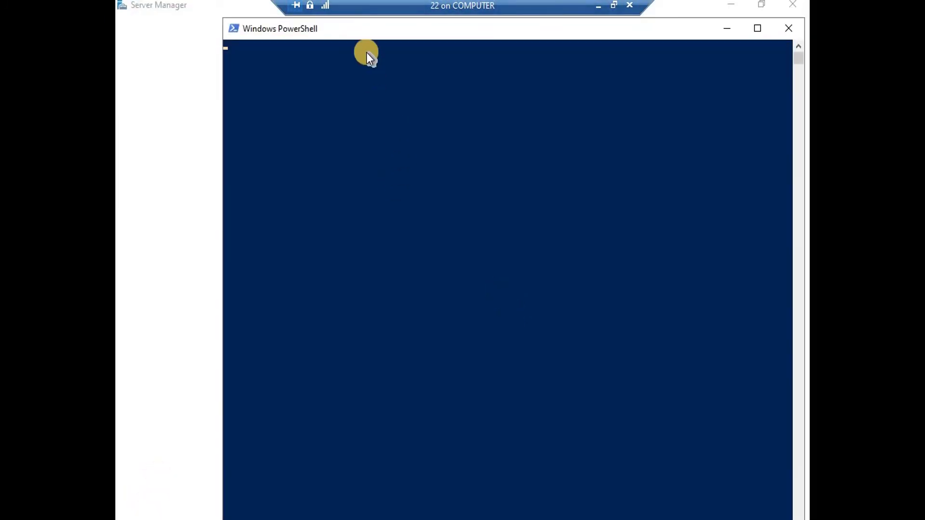
{"action": "left_click_drag", "start_coordinate": [359, 31], "coordinate": [400, 45]}
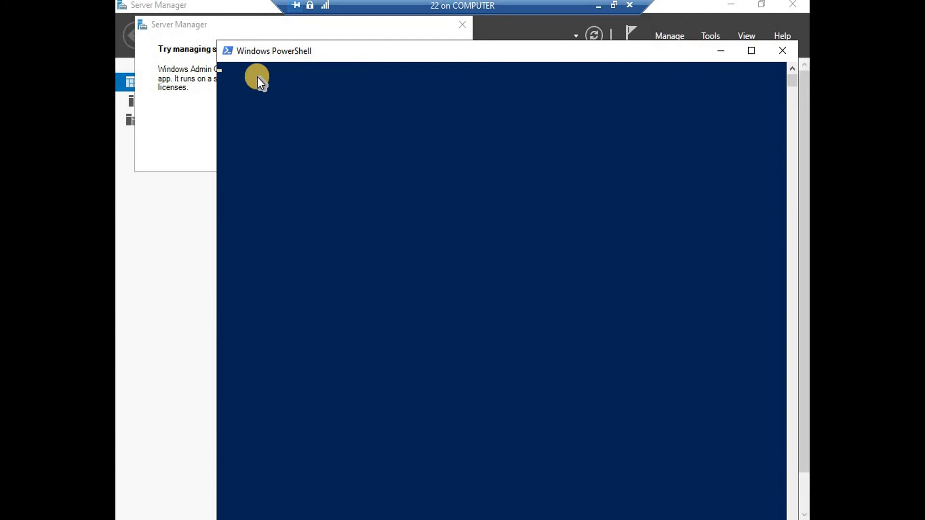
{"action": "left_click", "coordinate": [257, 77]}
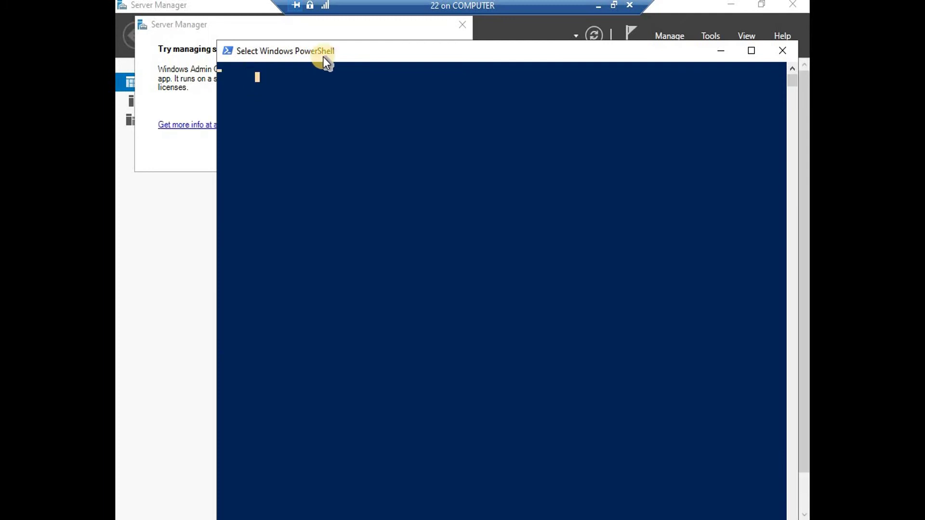
{"action": "left_click_drag", "start_coordinate": [323, 57], "coordinate": [449, 79]}
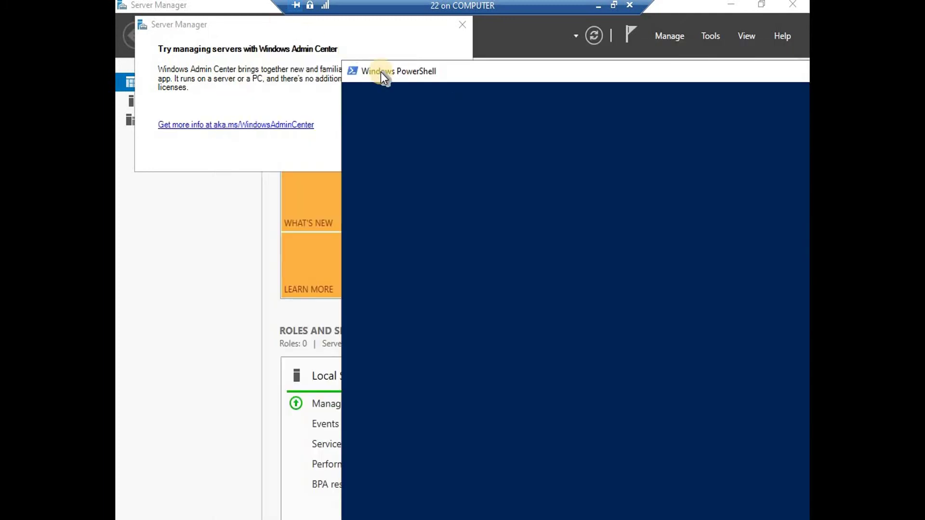
{"action": "left_click_drag", "start_coordinate": [380, 72], "coordinate": [266, 49]}
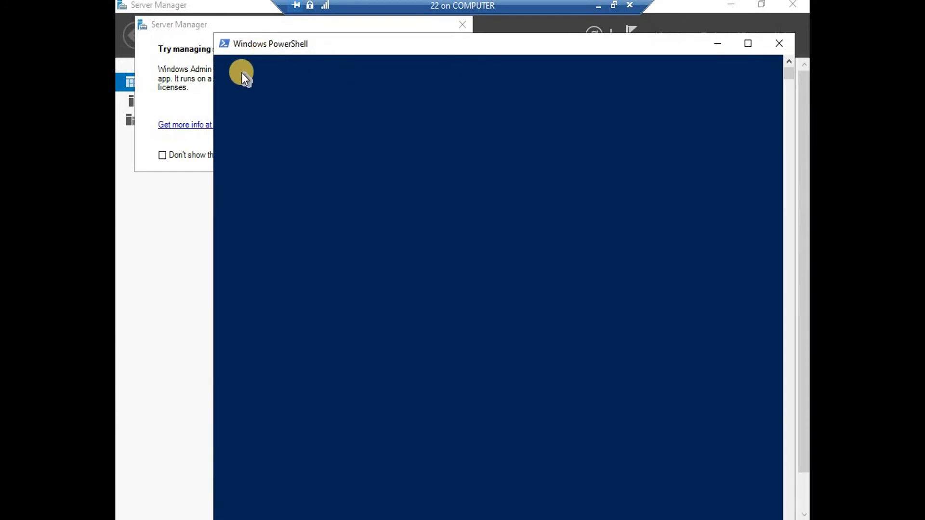
{"action": "left_click", "coordinate": [241, 72]}
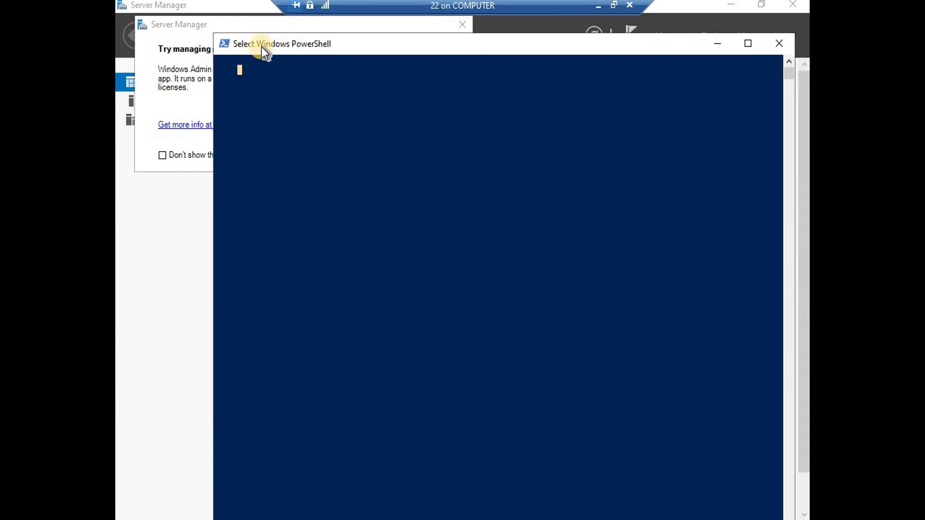
{"action": "left_click_drag", "start_coordinate": [261, 48], "coordinate": [333, 48]}
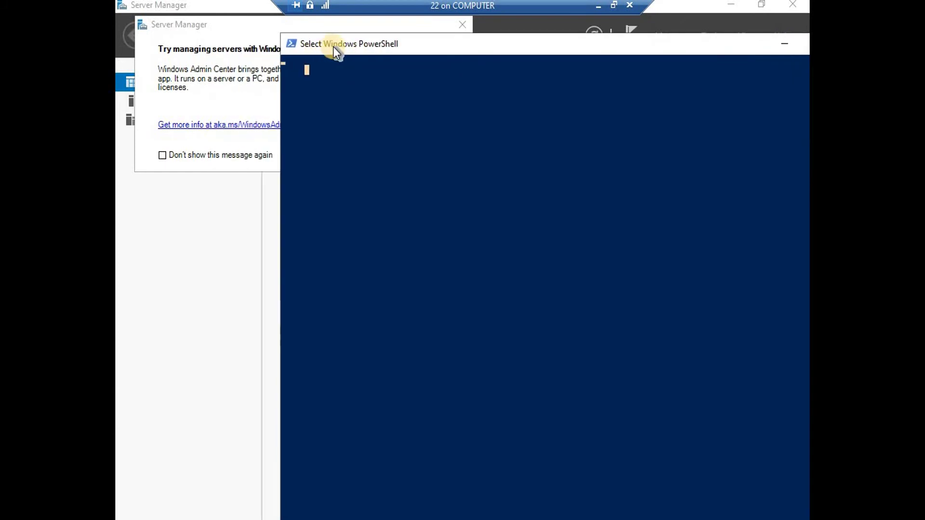
{"action": "key", "text": "Escape"}
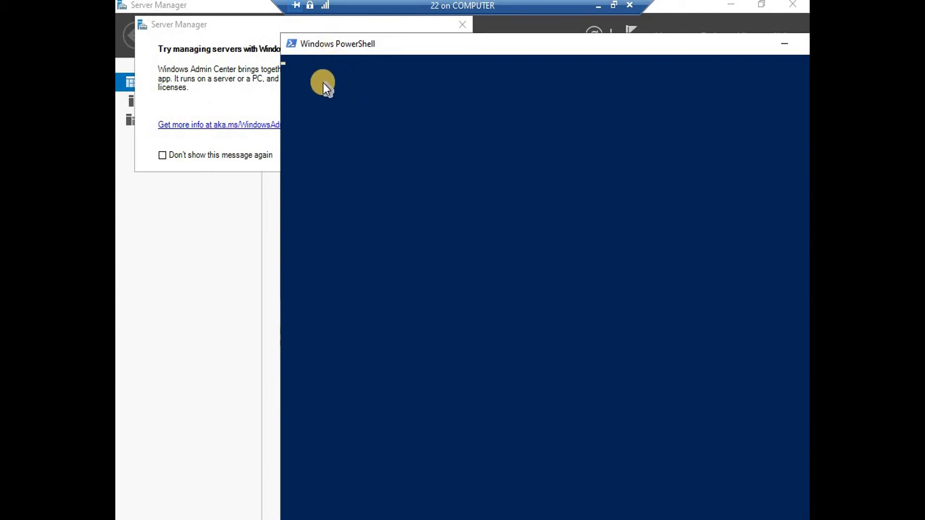
{"action": "left_click", "coordinate": [302, 65]}
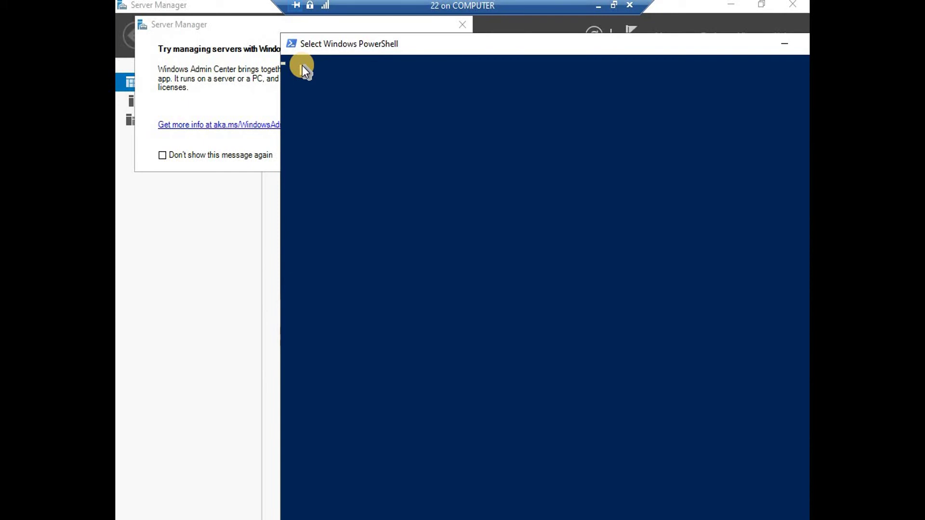
{"action": "key", "text": "Escape"}
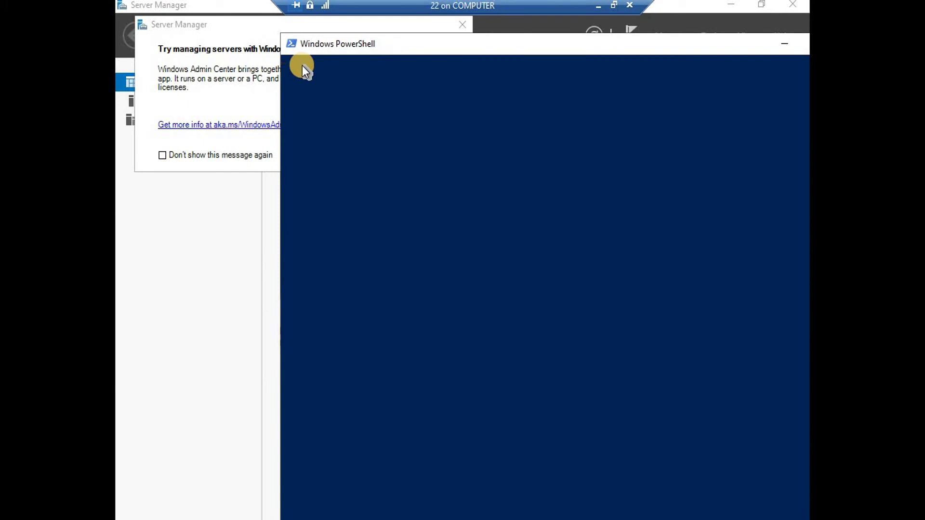
{"action": "left_click_drag", "start_coordinate": [383, 53], "coordinate": [295, 47]}
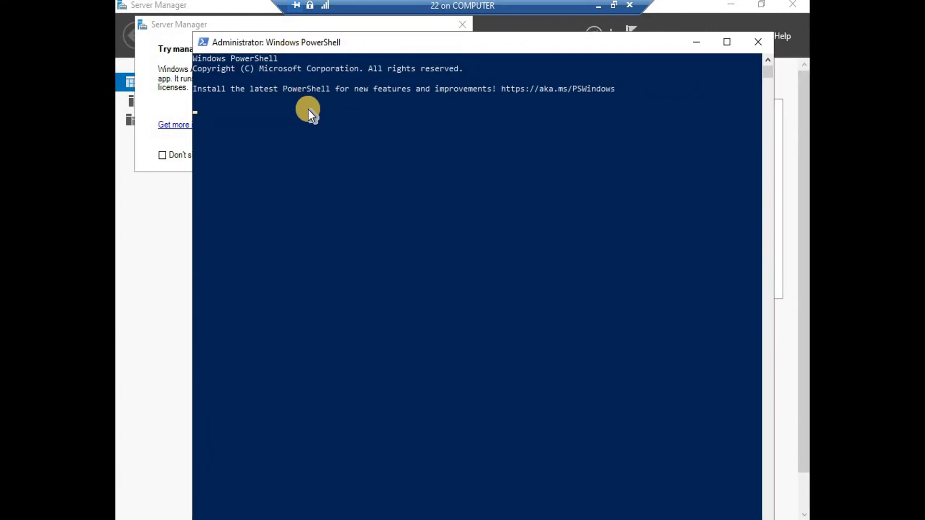
- Change the console's working directory to the C:\ drive root with cd\
{"action": "left_click", "coordinate": [220, 120]}
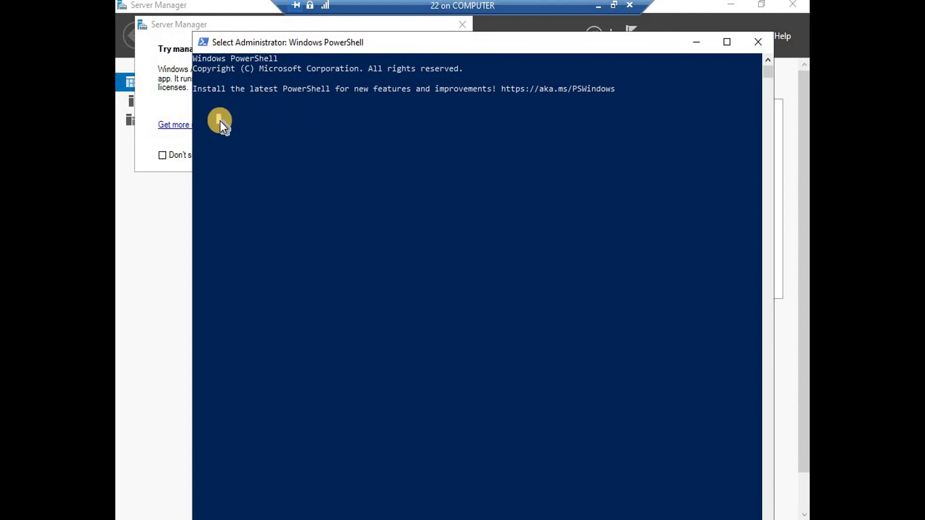
{"action": "left_click", "coordinate": [220, 120]}
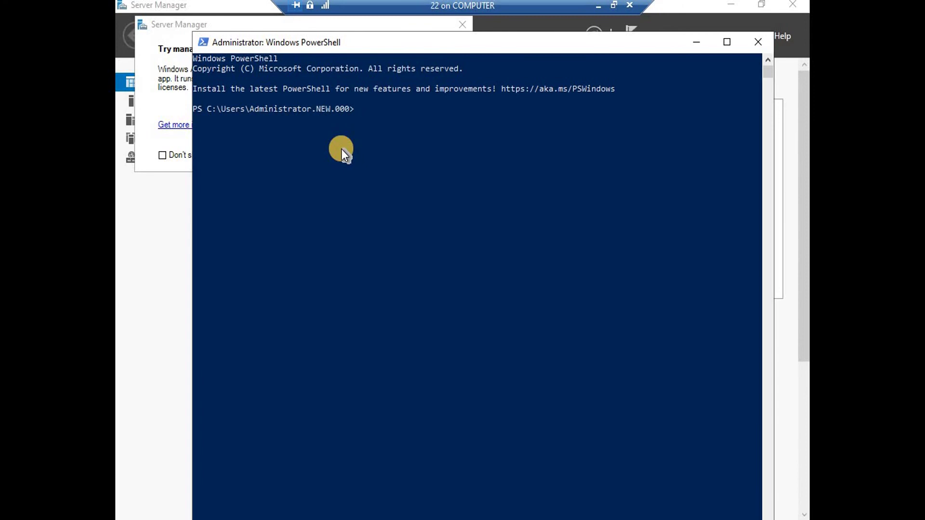
{"action": "key", "text": "Return"}
{"action": "type", "text": "cd\\"}
{"action": "key", "text": "Return"}
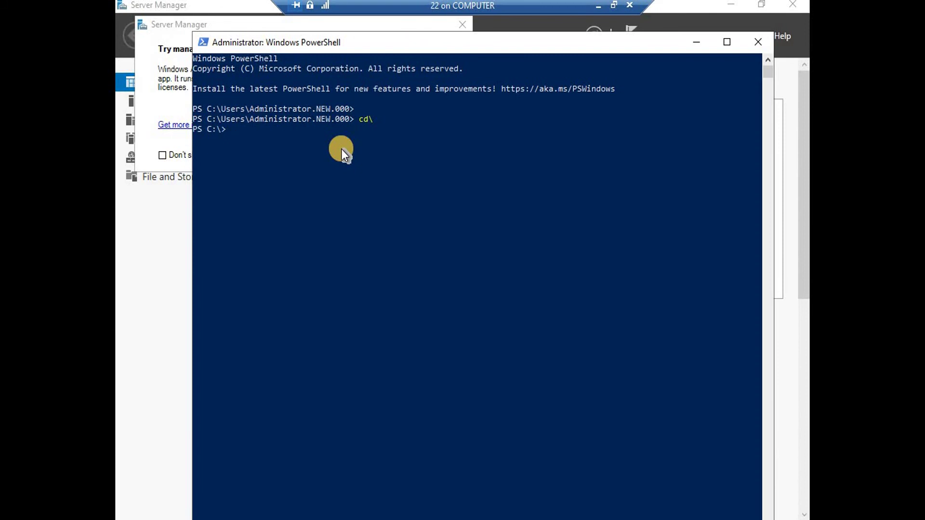
- Run gpfixup /olddns:viatech.com /newdns:testing.com to fix group policy DNS references
{"action": "type", "text": "gpfiup"}
{"action": "key", "text": "BackSpace"}
{"action": "key", "text": "BackSpace"}
{"action": "key", "text": "BackSpace"}
{"action": "type", "text": "ixup /olddns:viatech"}
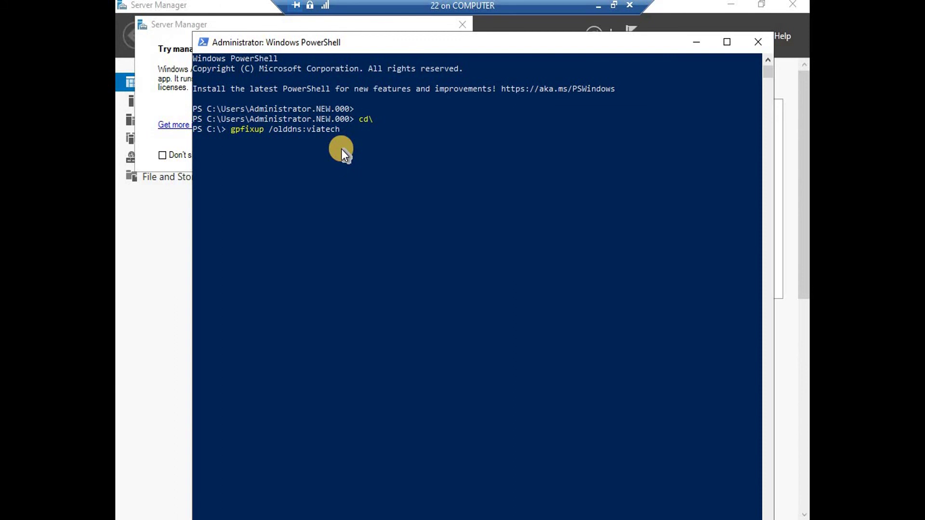
{"action": "type", "text": "/newdns:"}
{"action": "type", "text": "testing.com"}
{"action": "type", "text": ".com"}
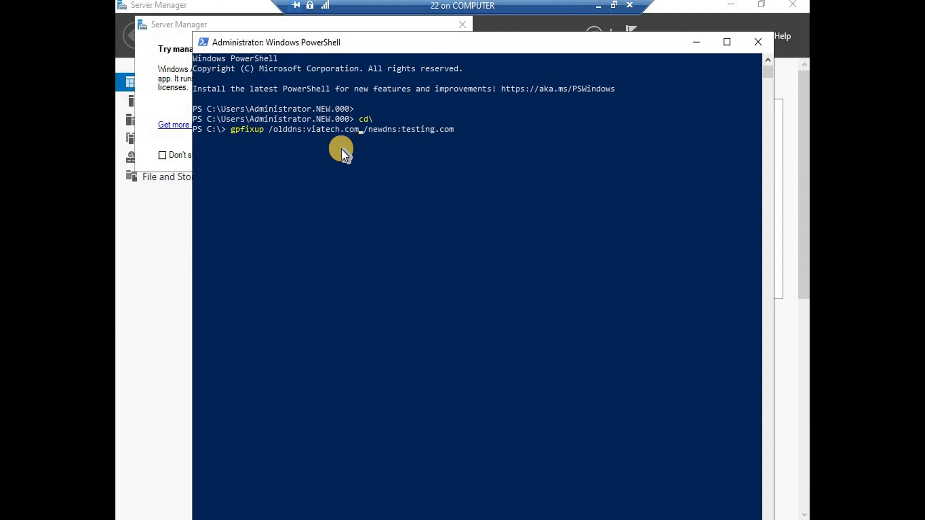
{"action": "key", "text": "Return"}
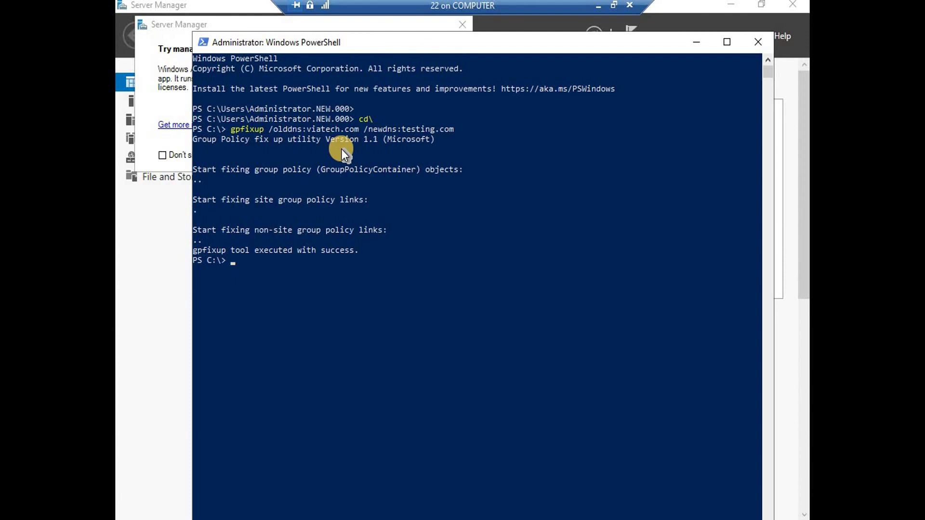
- Run gpfixup /oldnb:viatech /newnb:testing, then enter rendom /clean
{"action": "type", "text": "gpfixup /oldnb:viatech /newbs"}
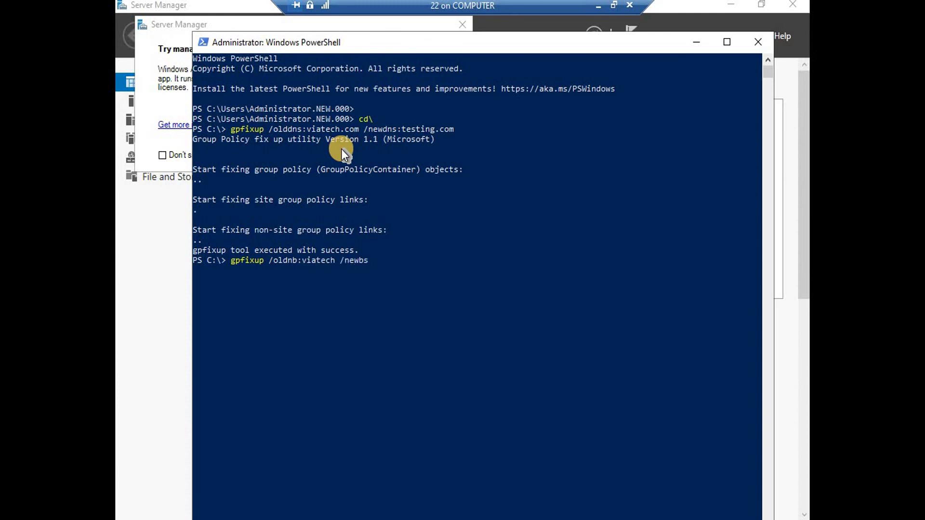
{"action": "key", "text": "BackSpace"}
{"action": "key", "text": "BackSpace"}
{"action": "type", "text": "nb:testing"}
{"action": "key", "text": "Return"}
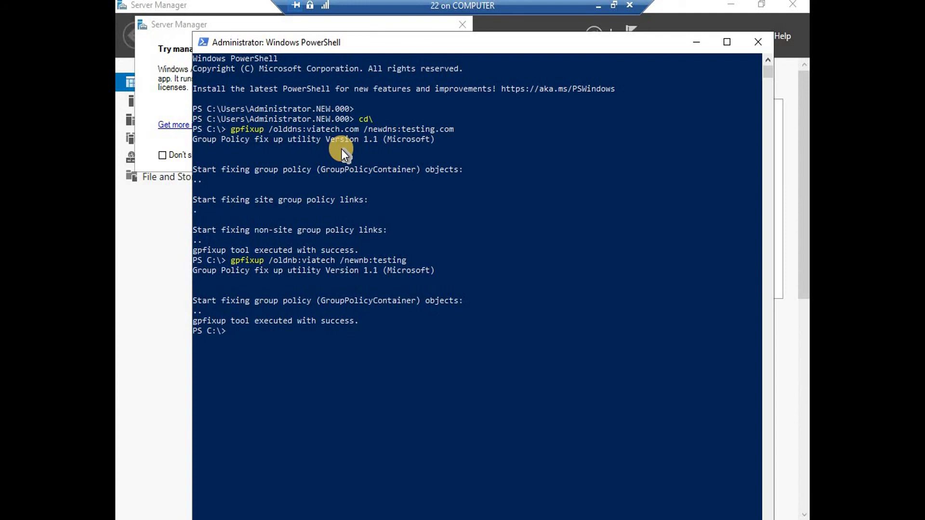
{"action": "type", "text": "rendom /clean"}
- Execute rendom /clean and rendom /end, then minimize PowerShell to show Server Manager
{"action": "key", "text": "Return"}
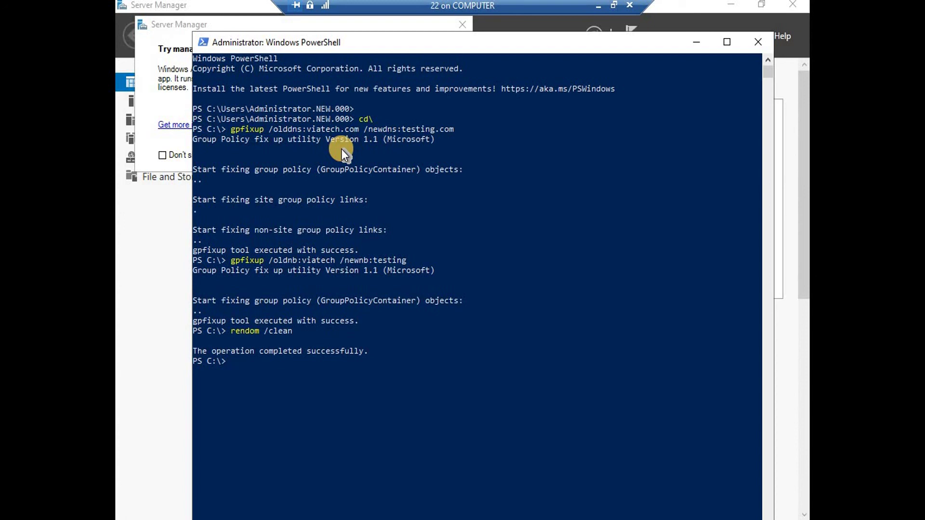
{"action": "type", "text": "rendom /end"}
{"action": "key", "text": "Return"}
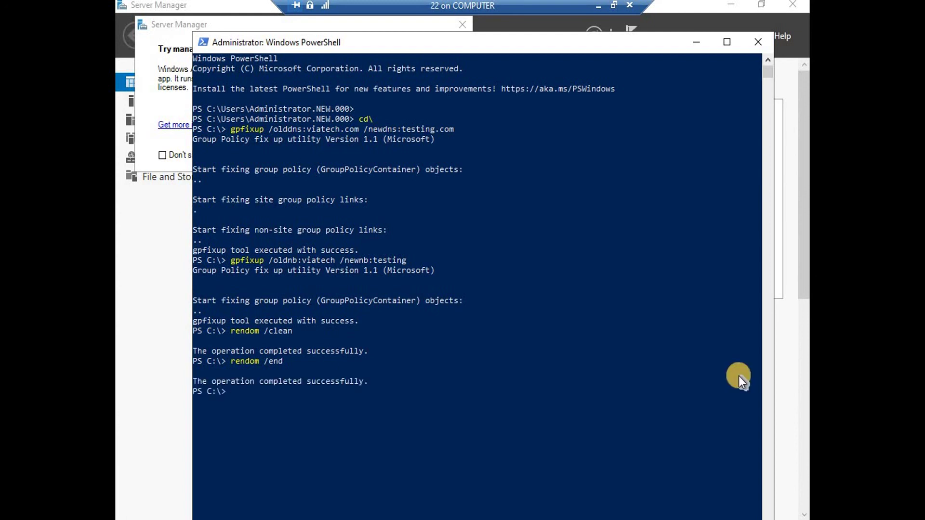
{"action": "left_click", "coordinate": [695, 42]}
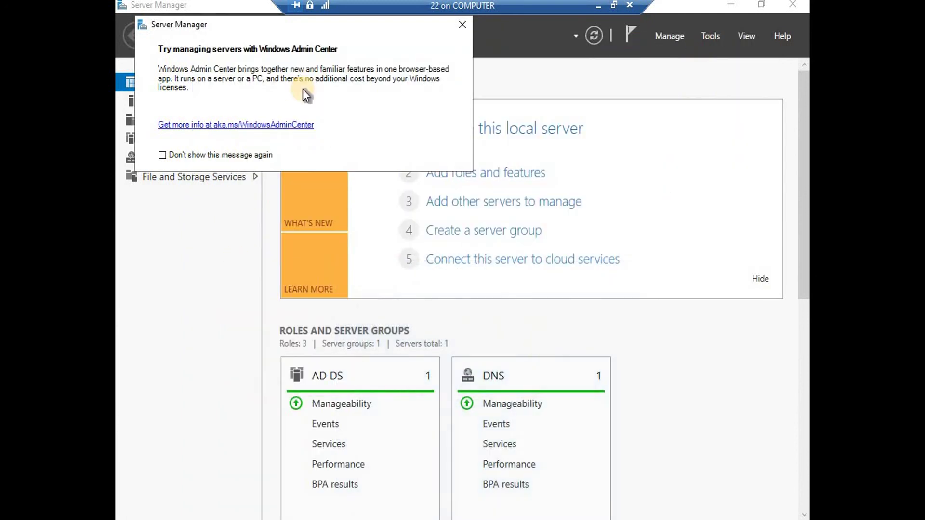
- Dismiss the Windows Admin Center popup and launch Active Directory Users and Computers from Tools
{"action": "left_click", "coordinate": [459, 23]}
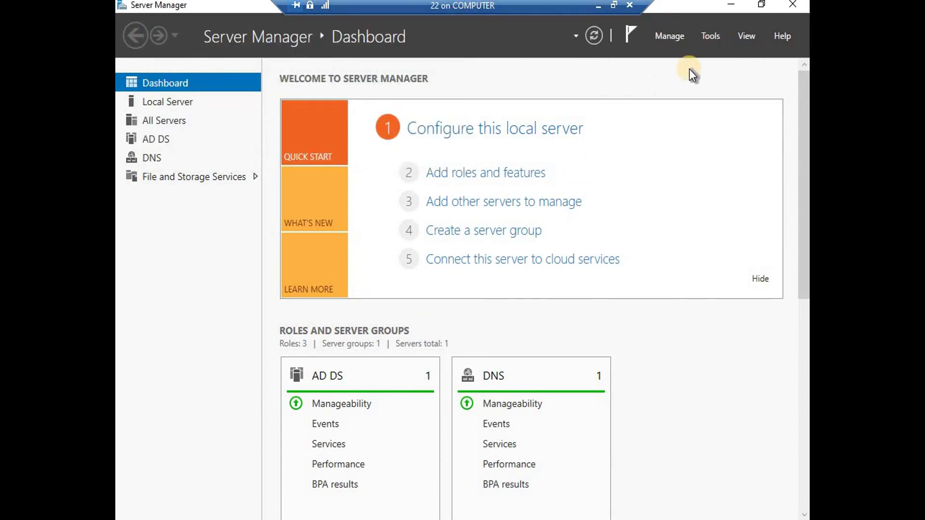
{"action": "left_click", "coordinate": [705, 37]}
{"action": "left_click", "coordinate": [673, 117]}
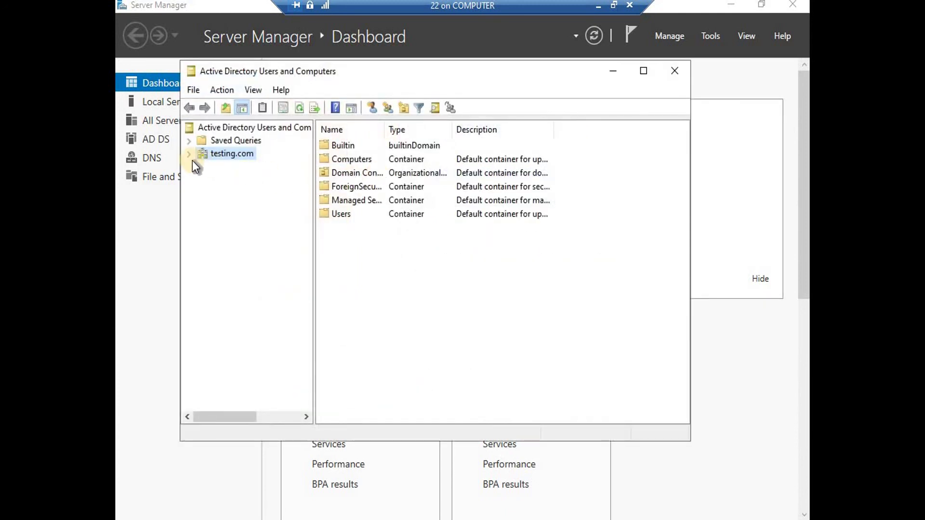
- Expand testing.com, confirm Domain Controllers lists NEW, then minimize the windows
{"action": "left_click", "coordinate": [189, 152]}
{"action": "left_click", "coordinate": [230, 181]}
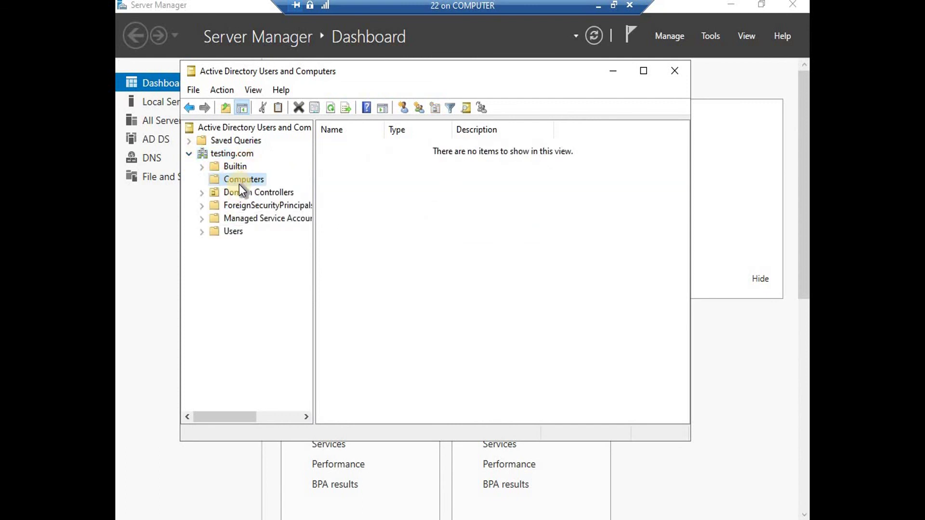
{"action": "left_click", "coordinate": [249, 191]}
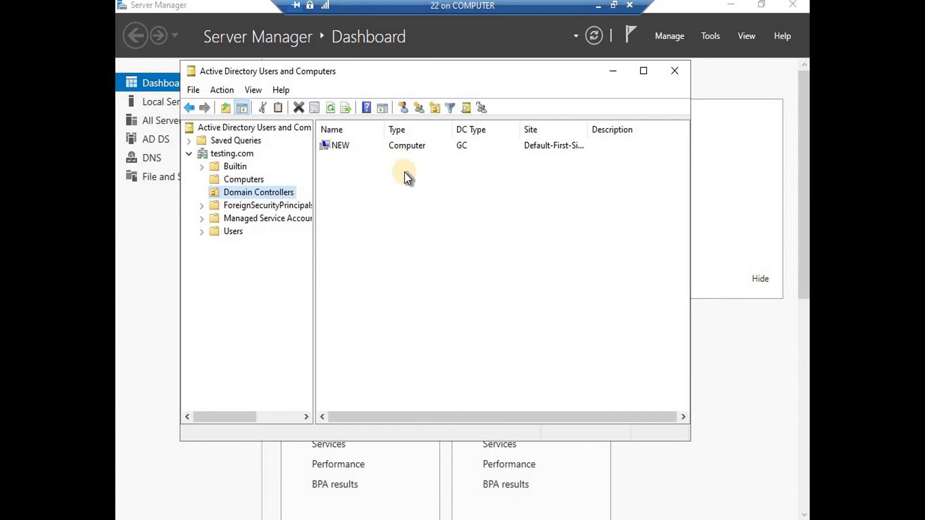
{"action": "left_click", "coordinate": [242, 153]}
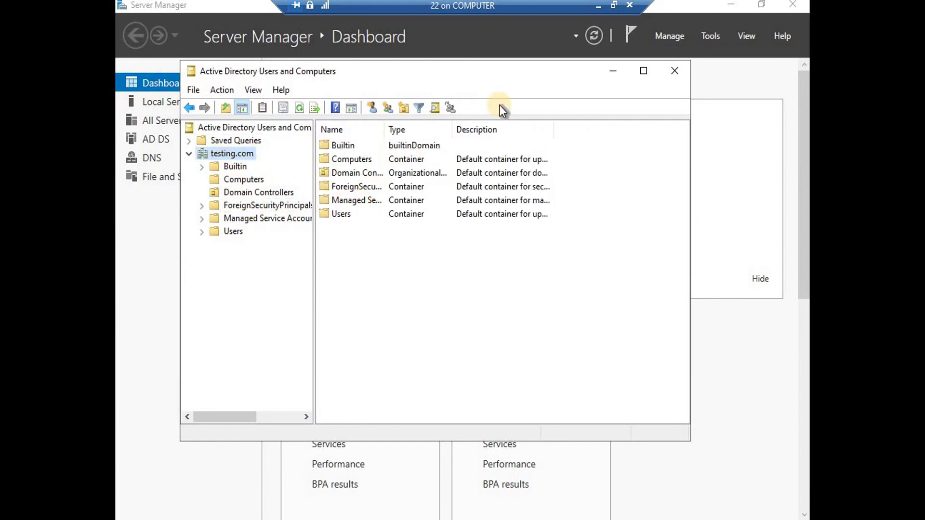
{"action": "left_click", "coordinate": [614, 71]}
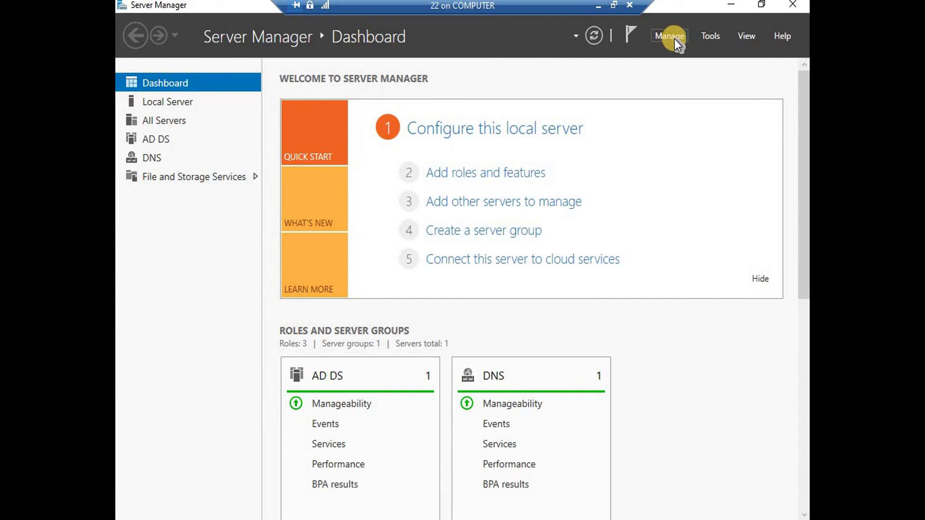
{"action": "left_click", "coordinate": [599, 8]}
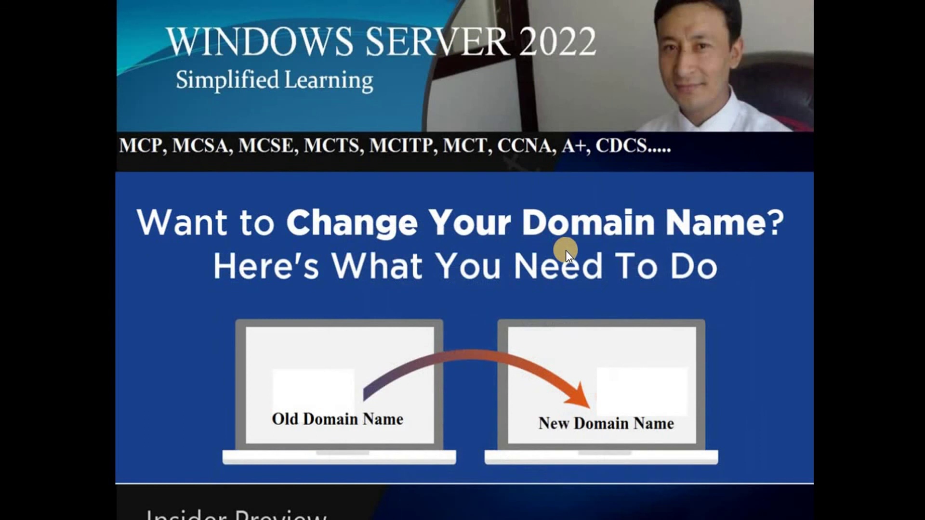